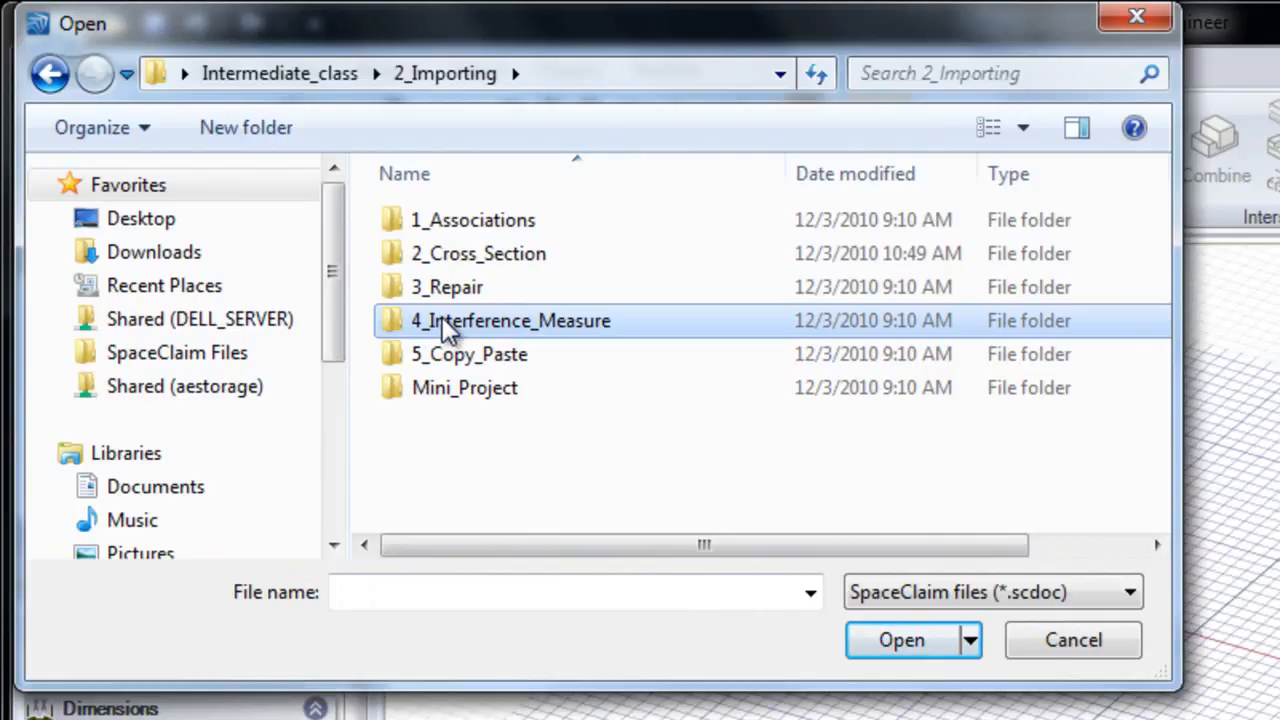
# Open the STEP file pillow block.stp from the 4_Interference_Measure folder.
pyautogui.doubleClick(447, 322)
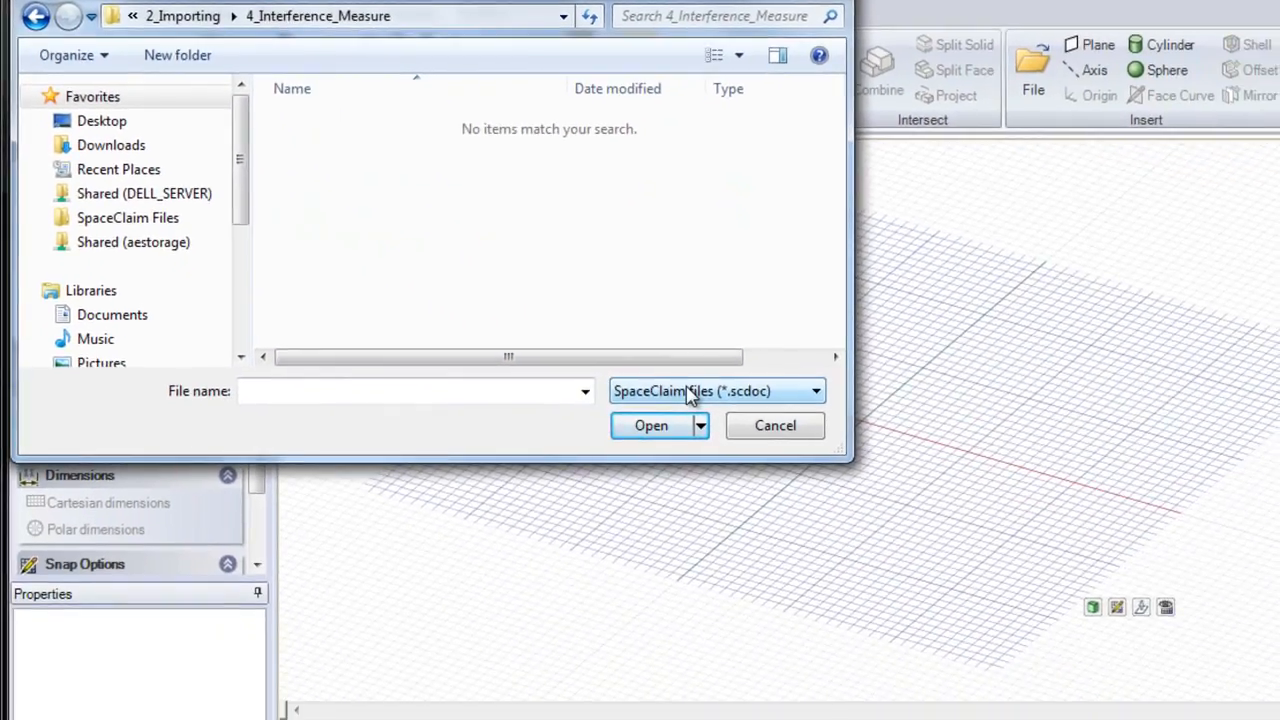
pyautogui.click(651, 392)
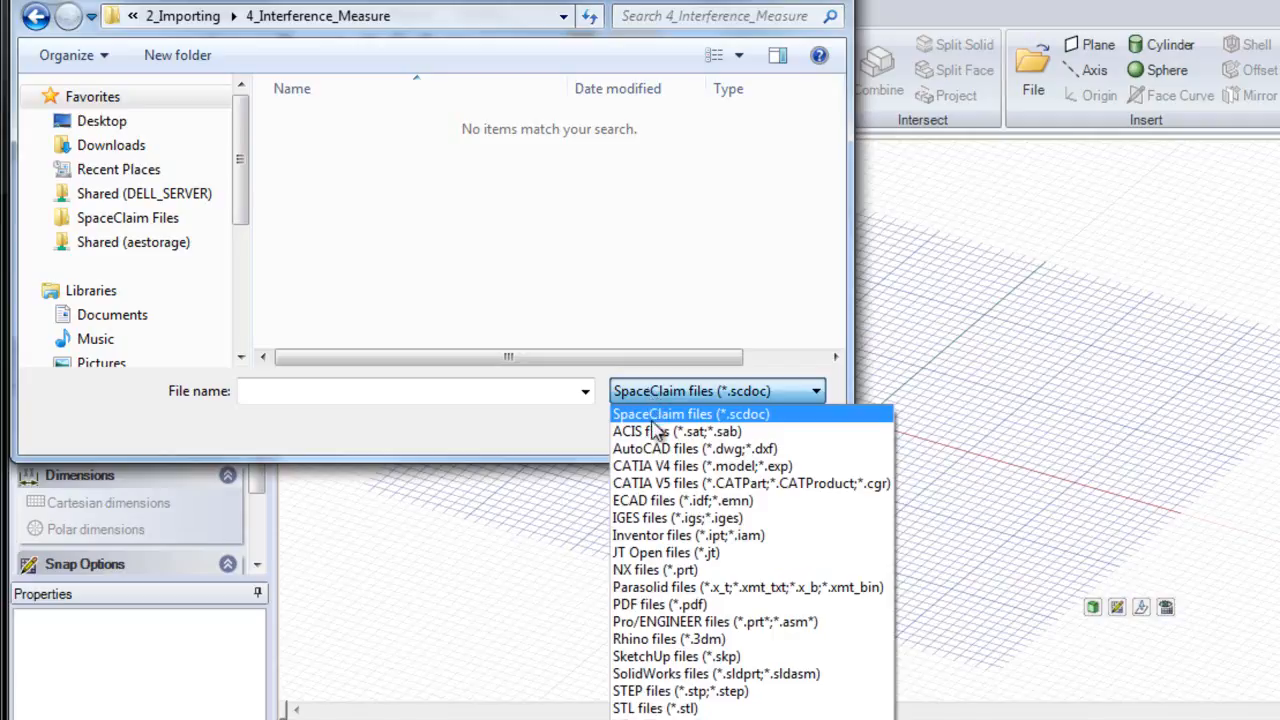
pyautogui.click(662, 691)
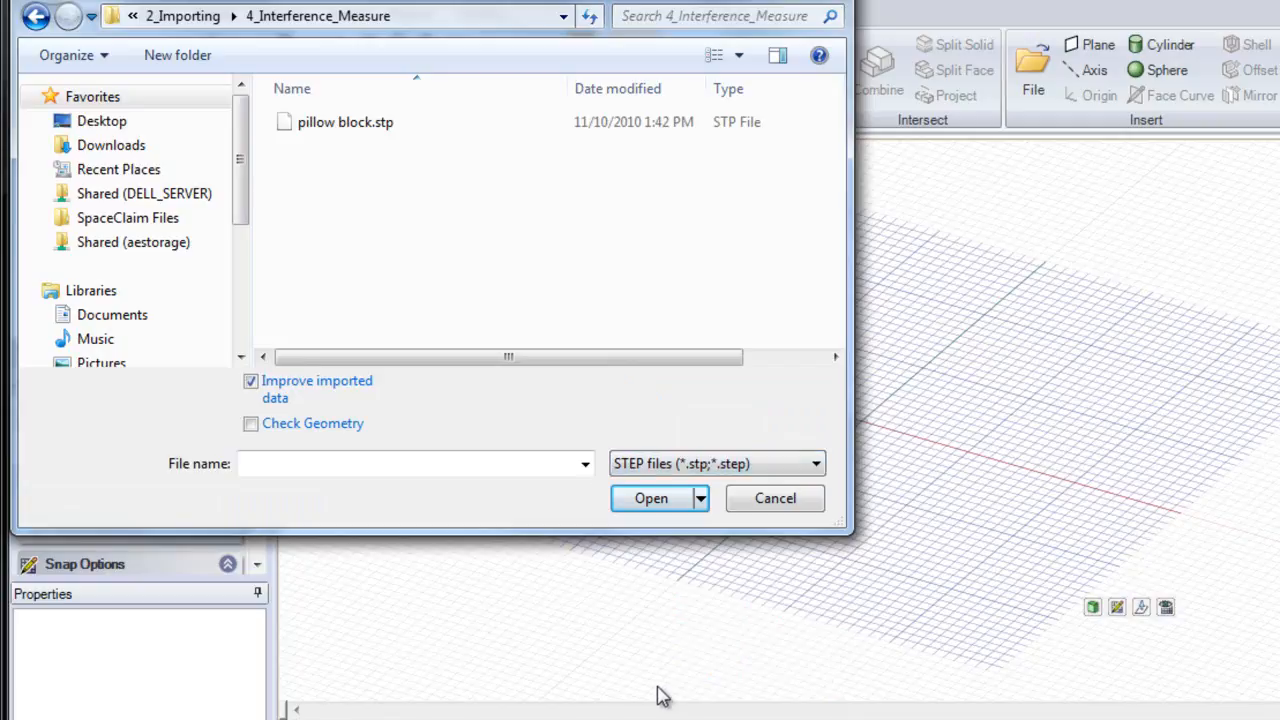
pyautogui.click(346, 128)
pyautogui.doubleClick(346, 125)
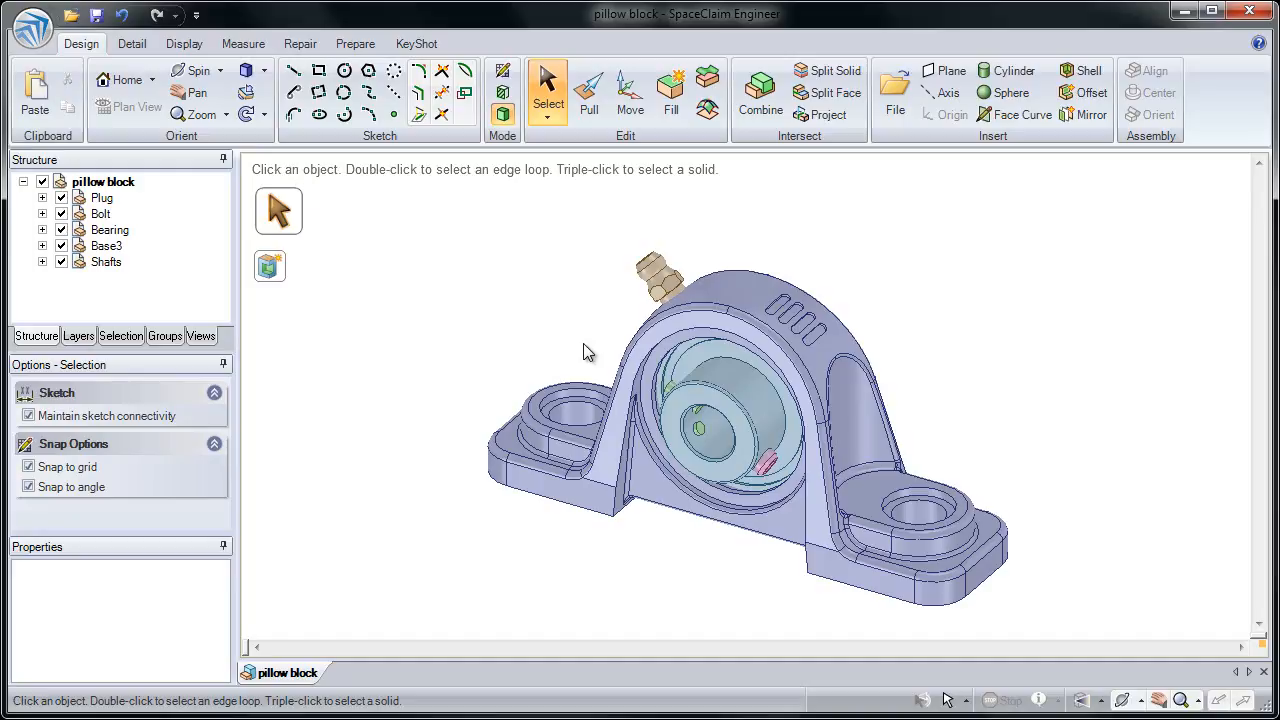
# Measure the mass properties of the Base3 body with the Mass tool.
pyautogui.click(262, 49)
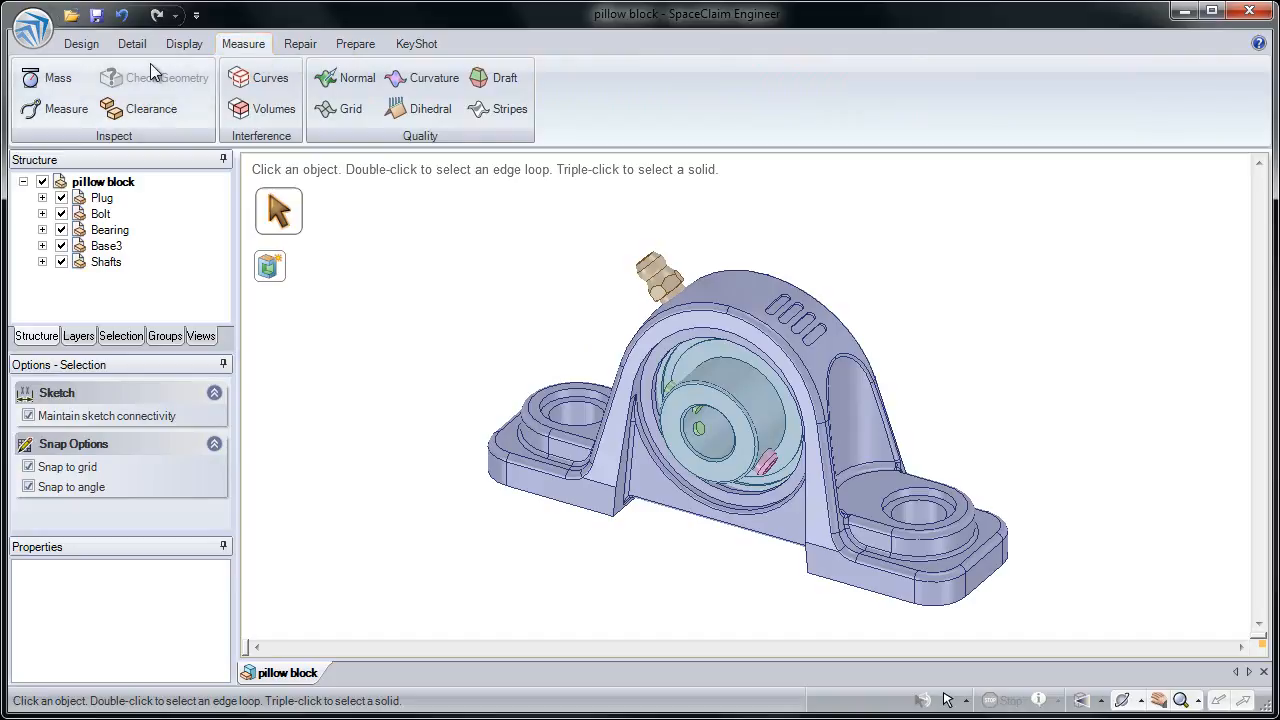
pyautogui.click(60, 84)
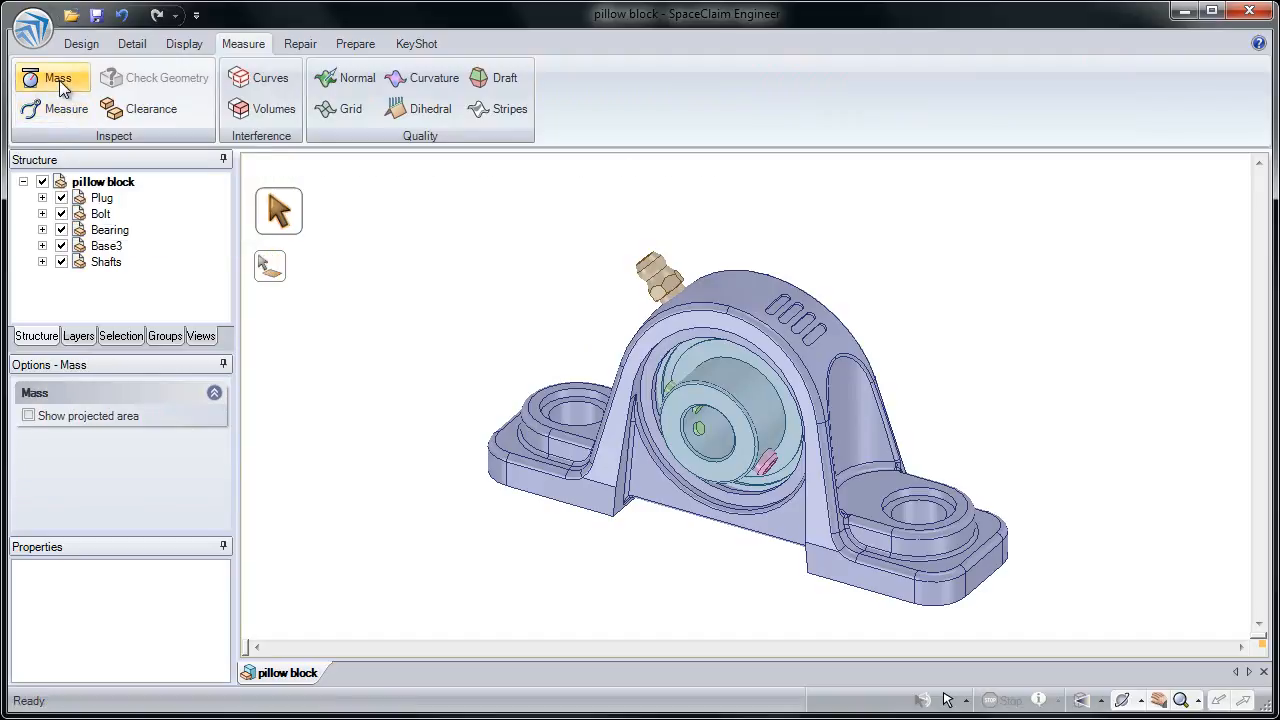
pyautogui.click(620, 466)
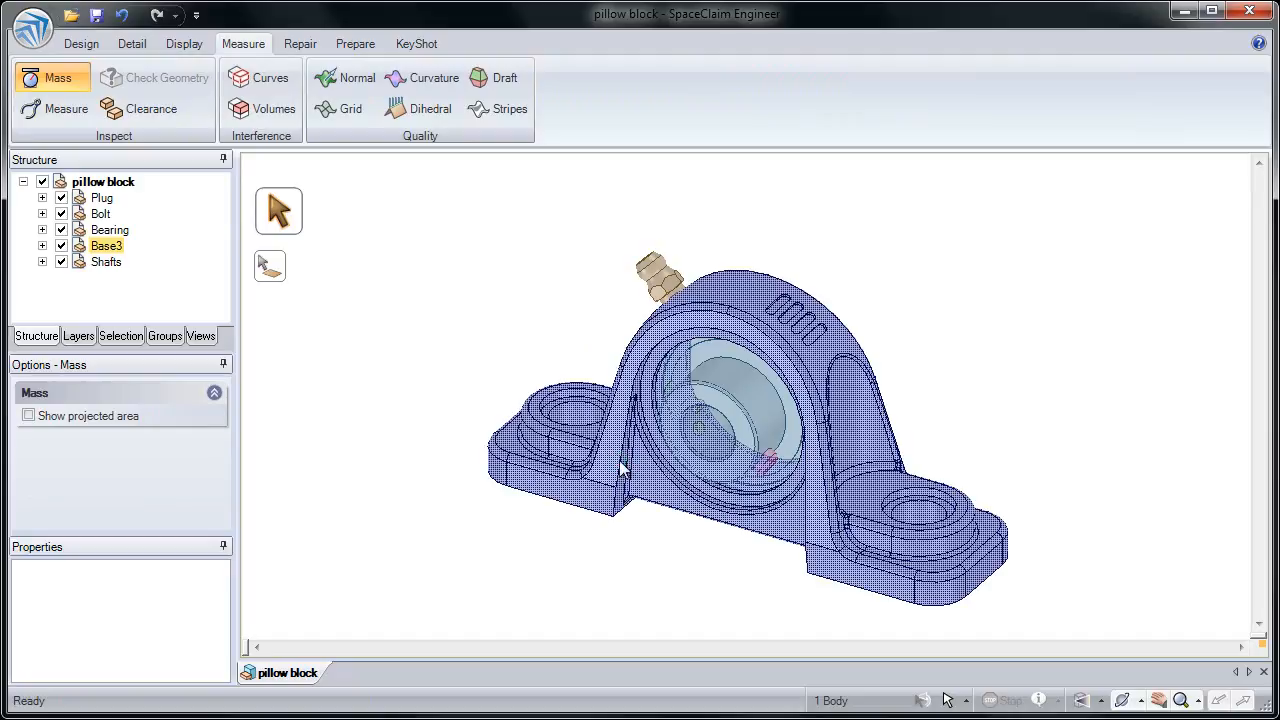
pyautogui.keyDown('ctrl'); pyautogui.moveTo(620, 463); pyautogui.dragTo(528, 373, button='middle'); pyautogui.keyUp('ctrl')
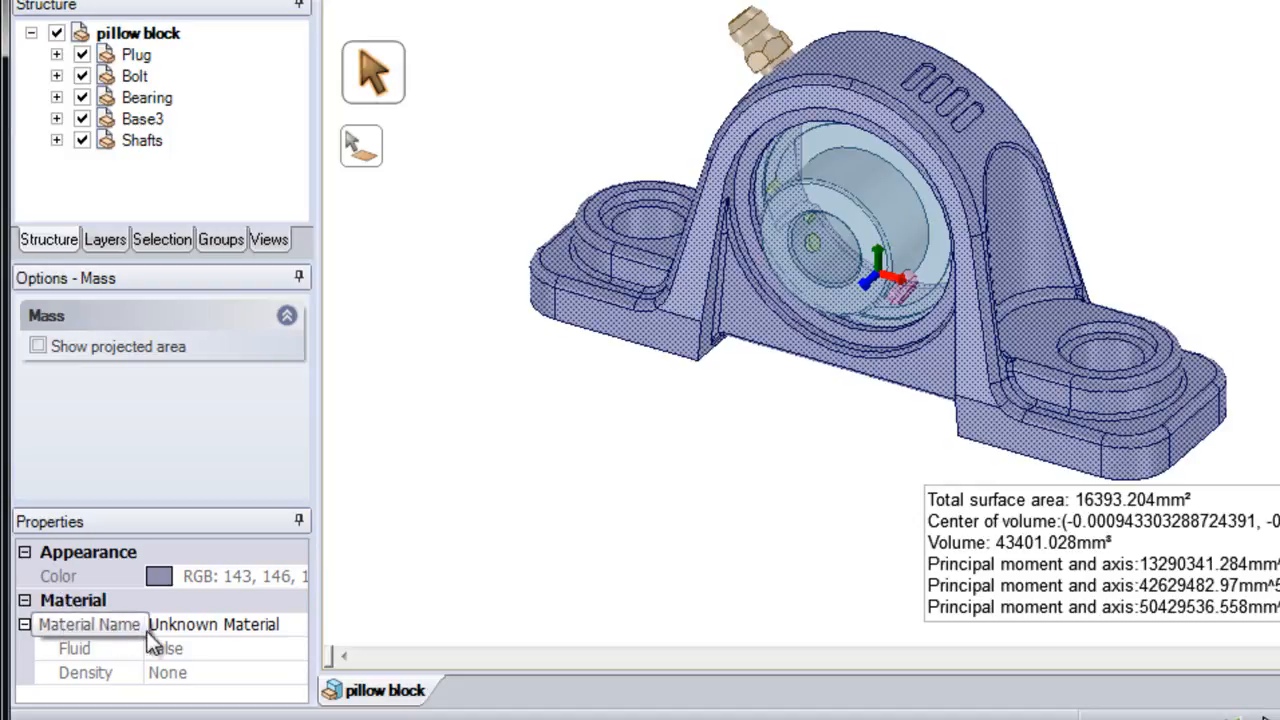
# Assign the library material Aluminum 2024-T4; 2024-T351 to the base body and review its updated mass properties.
pyautogui.click(295, 624)
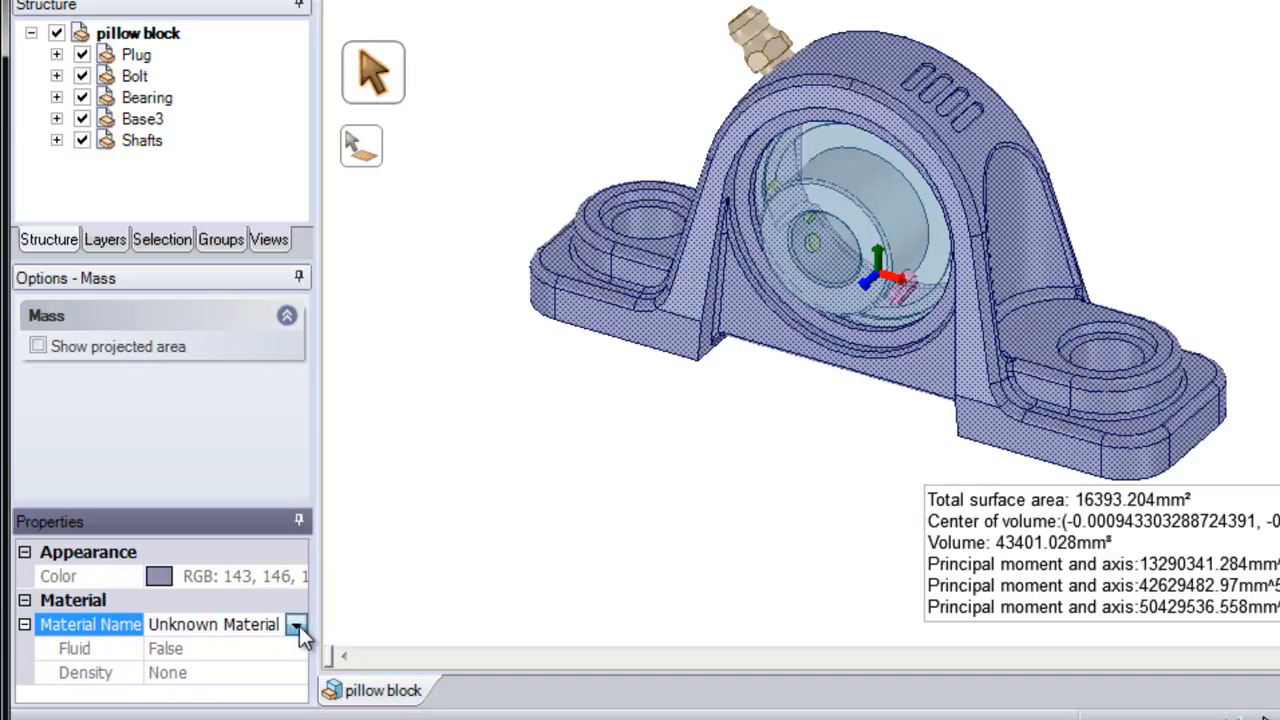
pyautogui.click(297, 625)
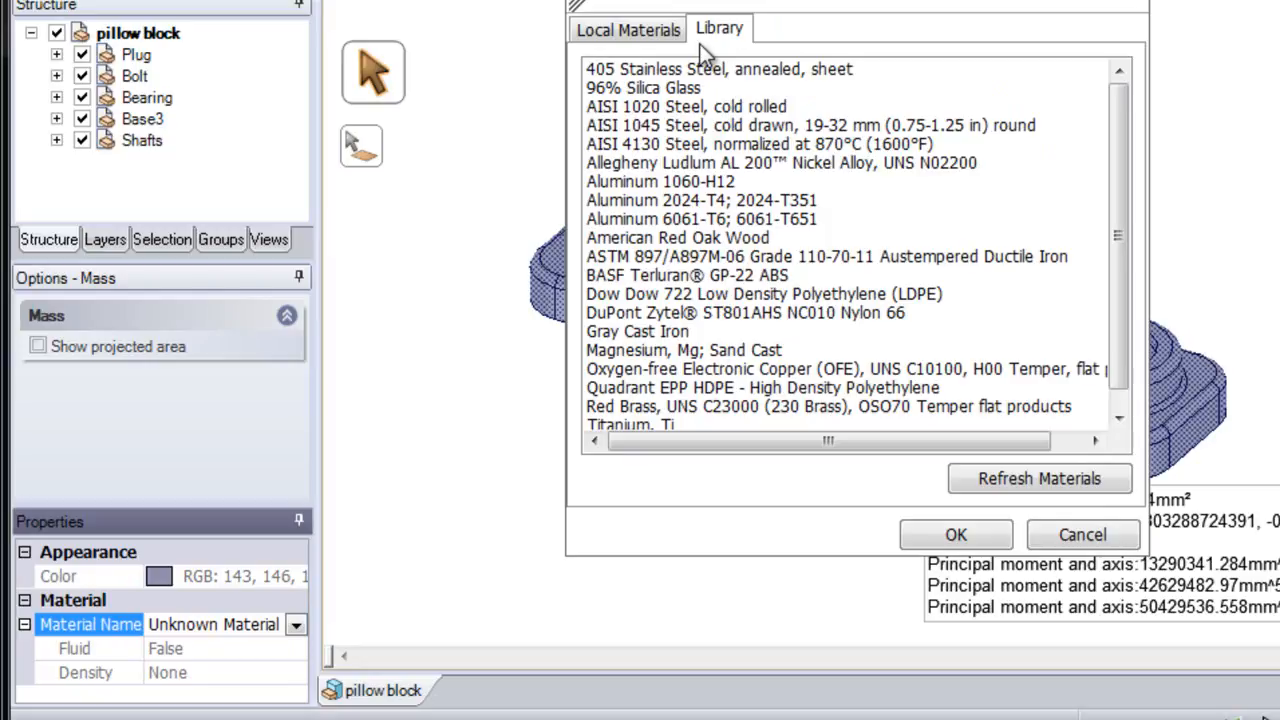
pyautogui.click(668, 203)
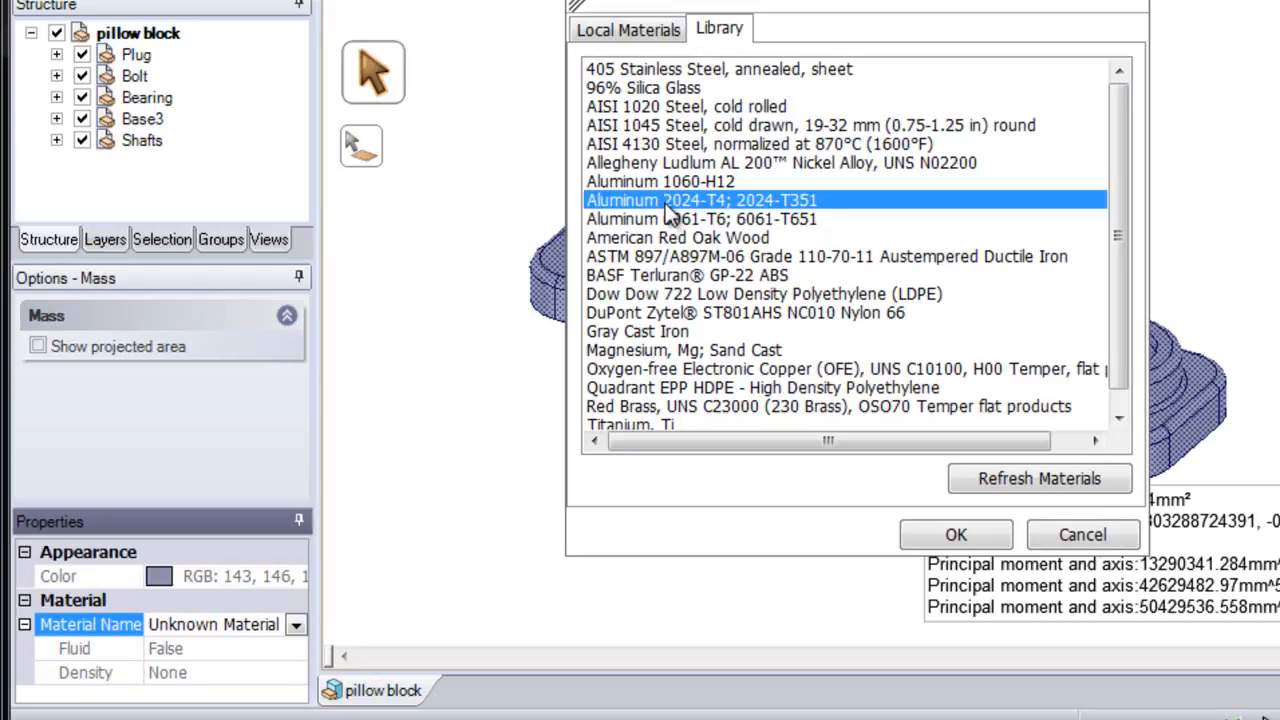
pyautogui.click(951, 537)
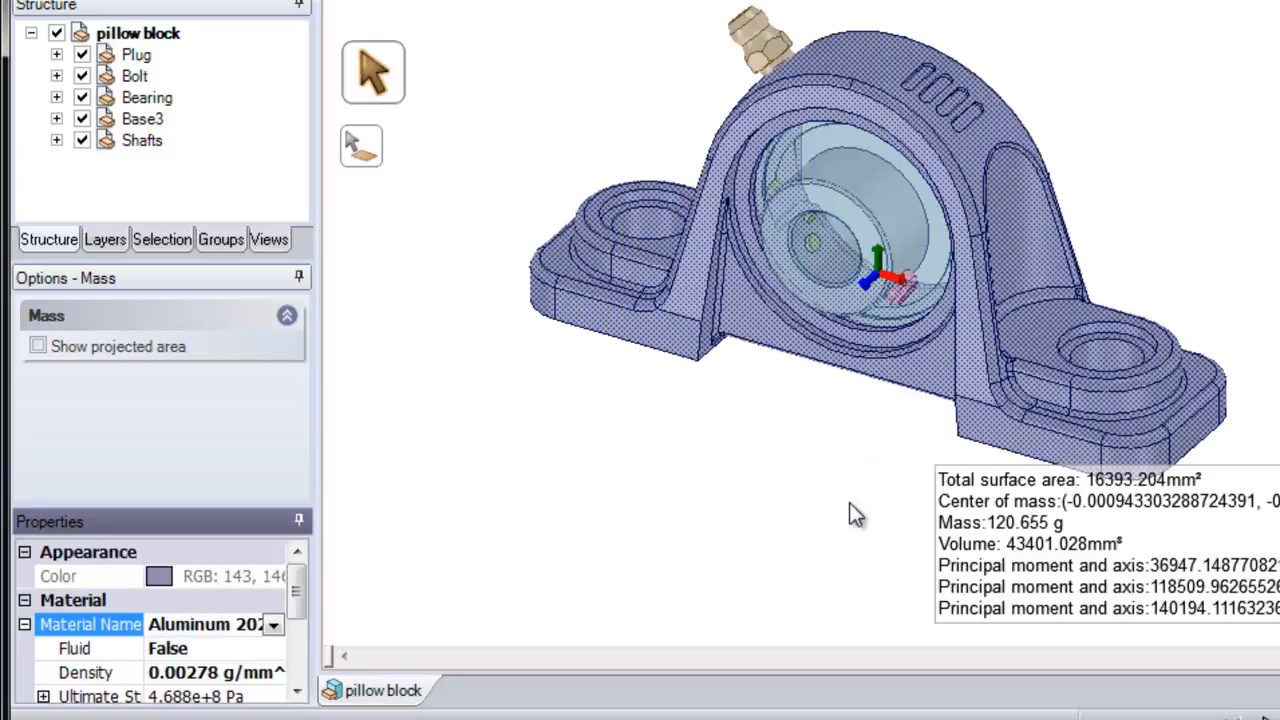
pyautogui.moveTo(300, 605)
pyautogui.mouseDown()
pyautogui.moveTo(296, 655)
pyautogui.moveTo(300, 610)
pyautogui.moveTo(308, 617)
pyautogui.mouseUp()
pyautogui.click(516, 591)
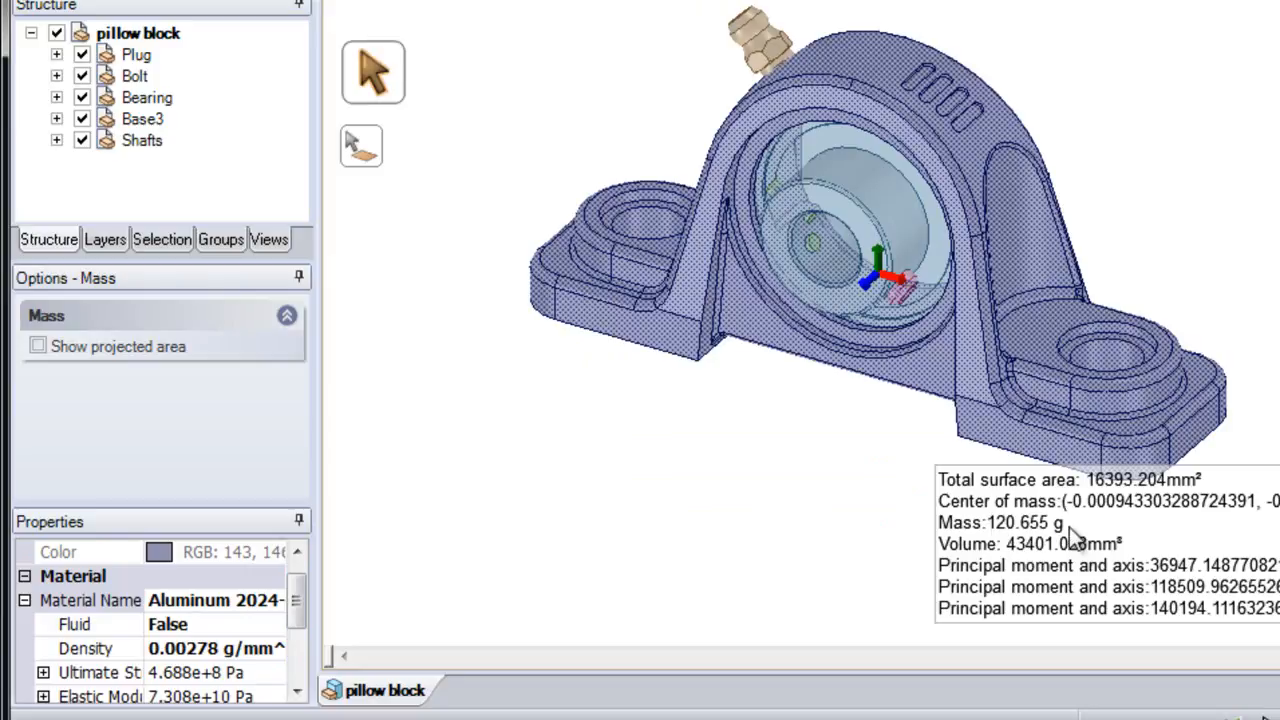
# Select the bearing body inside the housing for mass measurement and assign it the library material Gray Cast Iron.
pyautogui.click(812, 498)
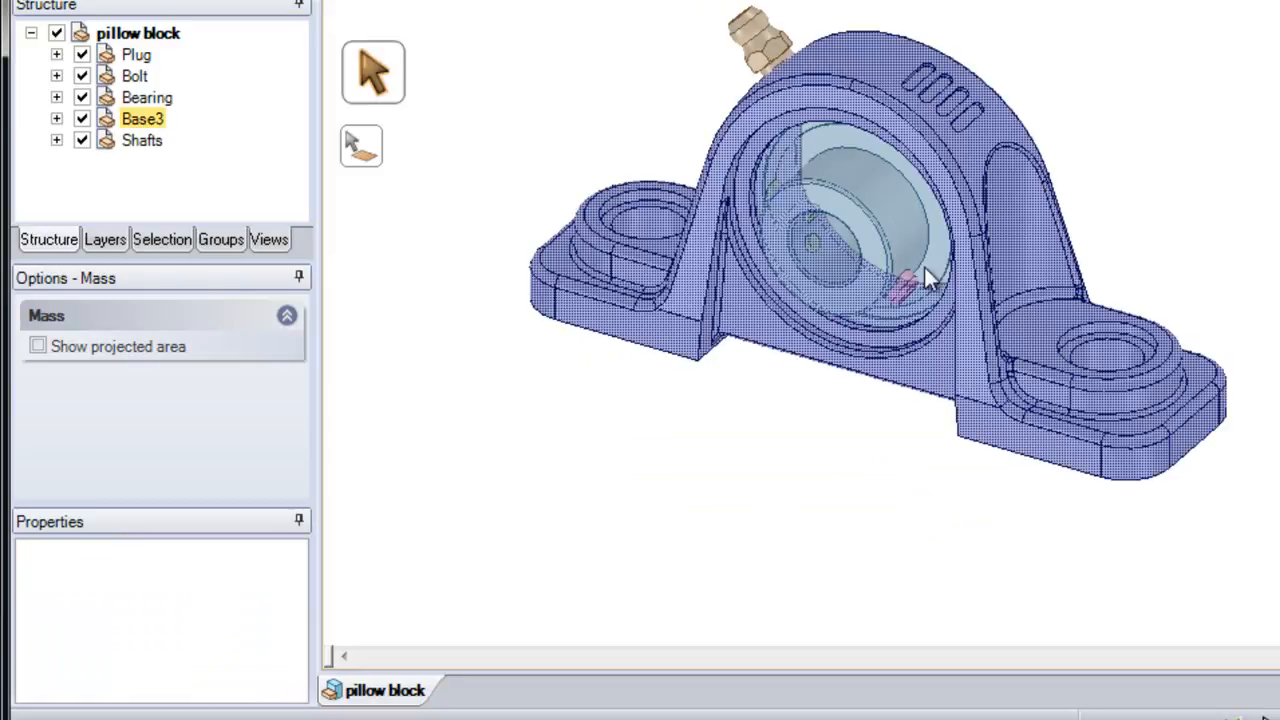
pyautogui.click(901, 220)
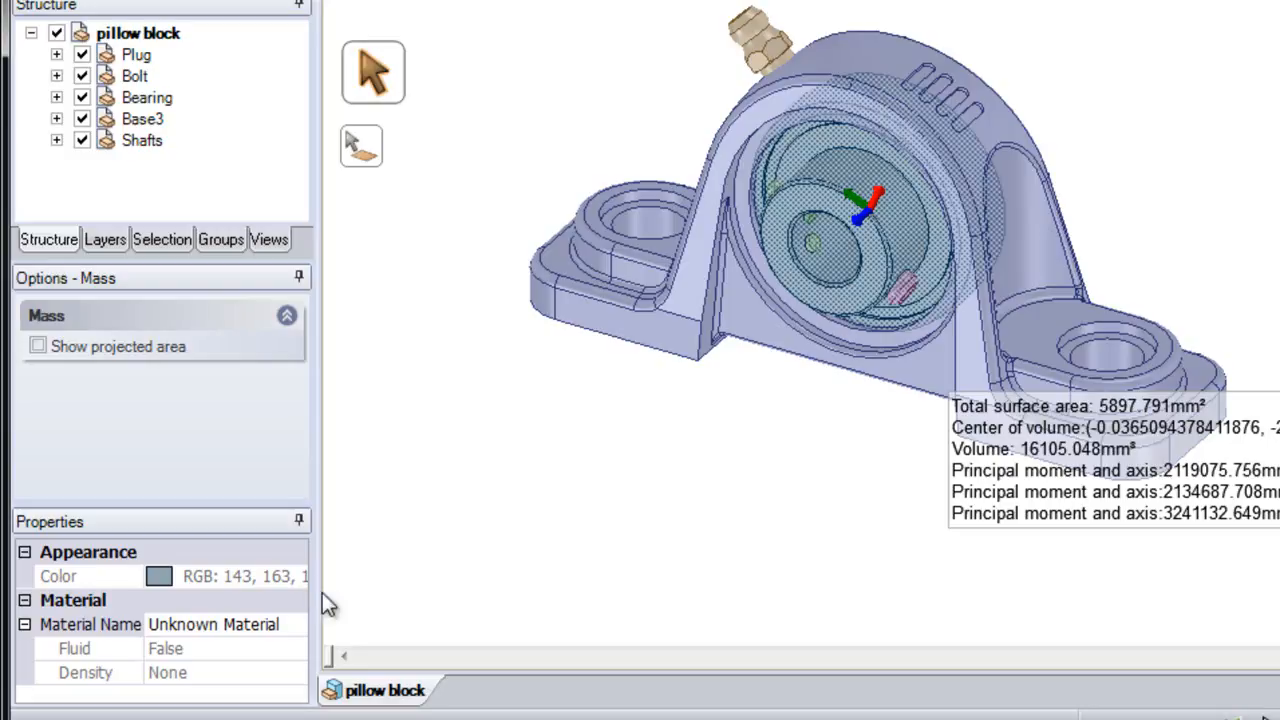
pyautogui.click(296, 630)
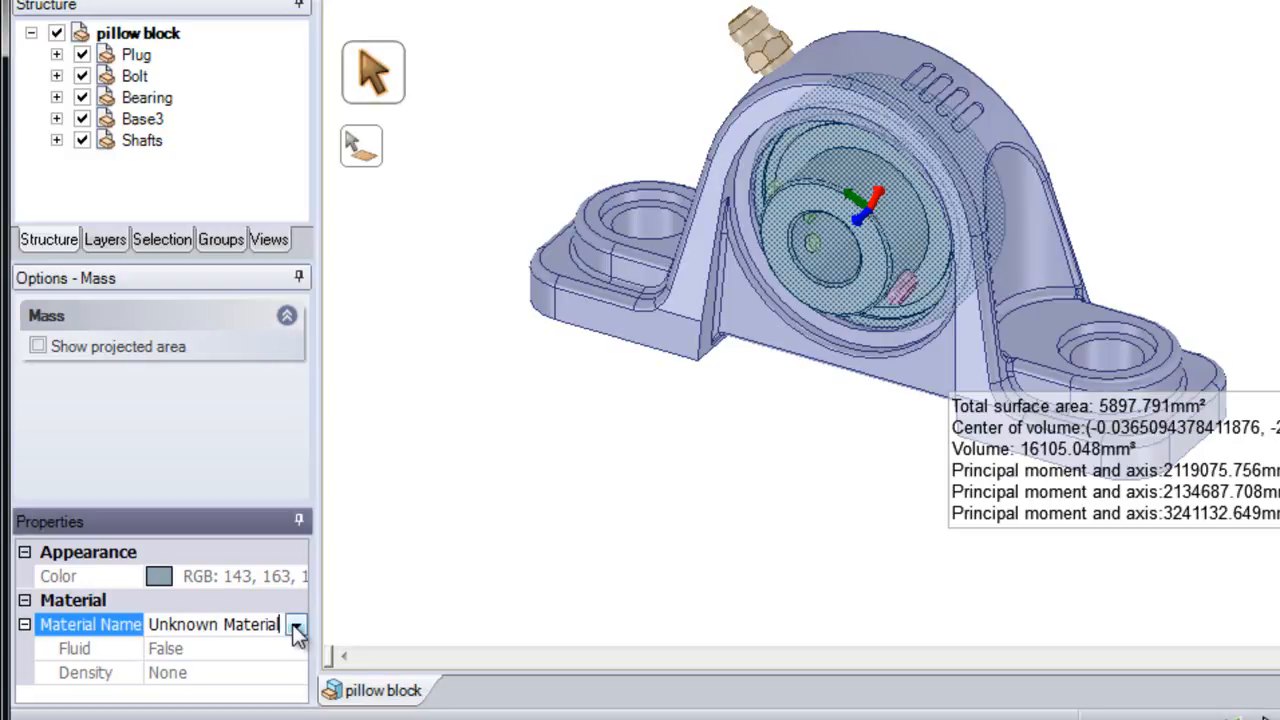
pyautogui.click(296, 626)
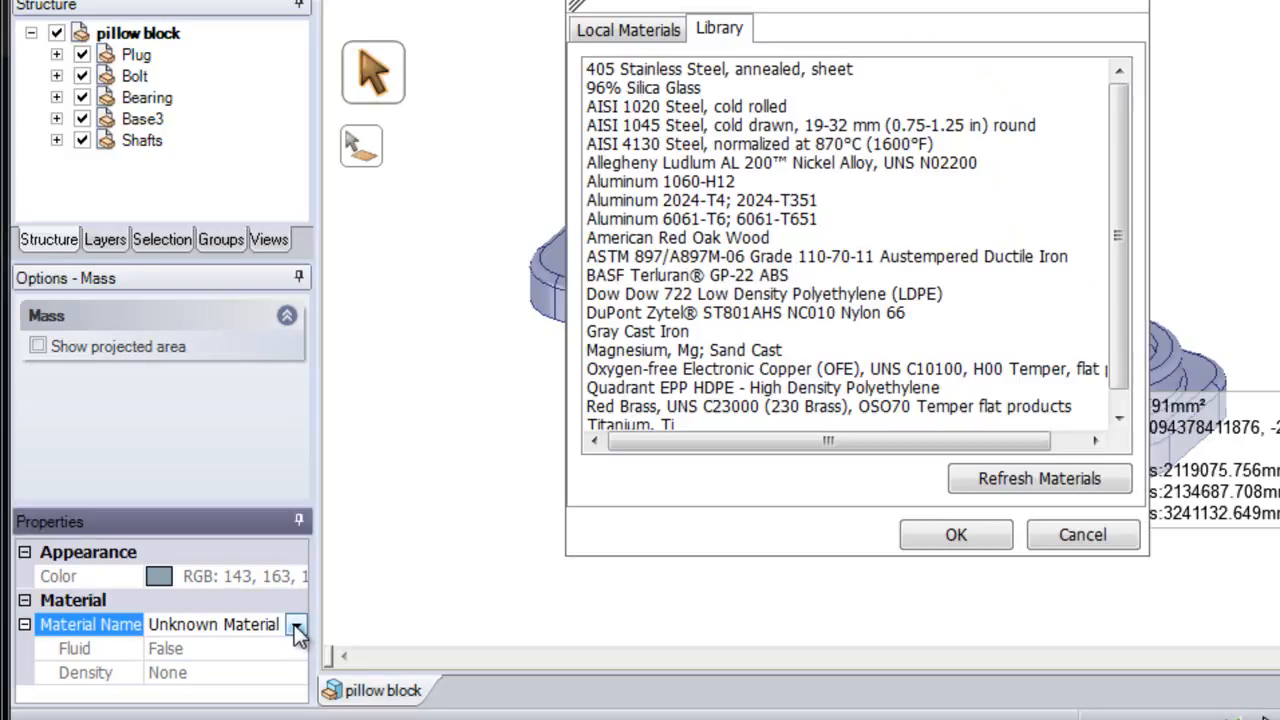
pyautogui.click(648, 334)
pyautogui.doubleClick(650, 340)
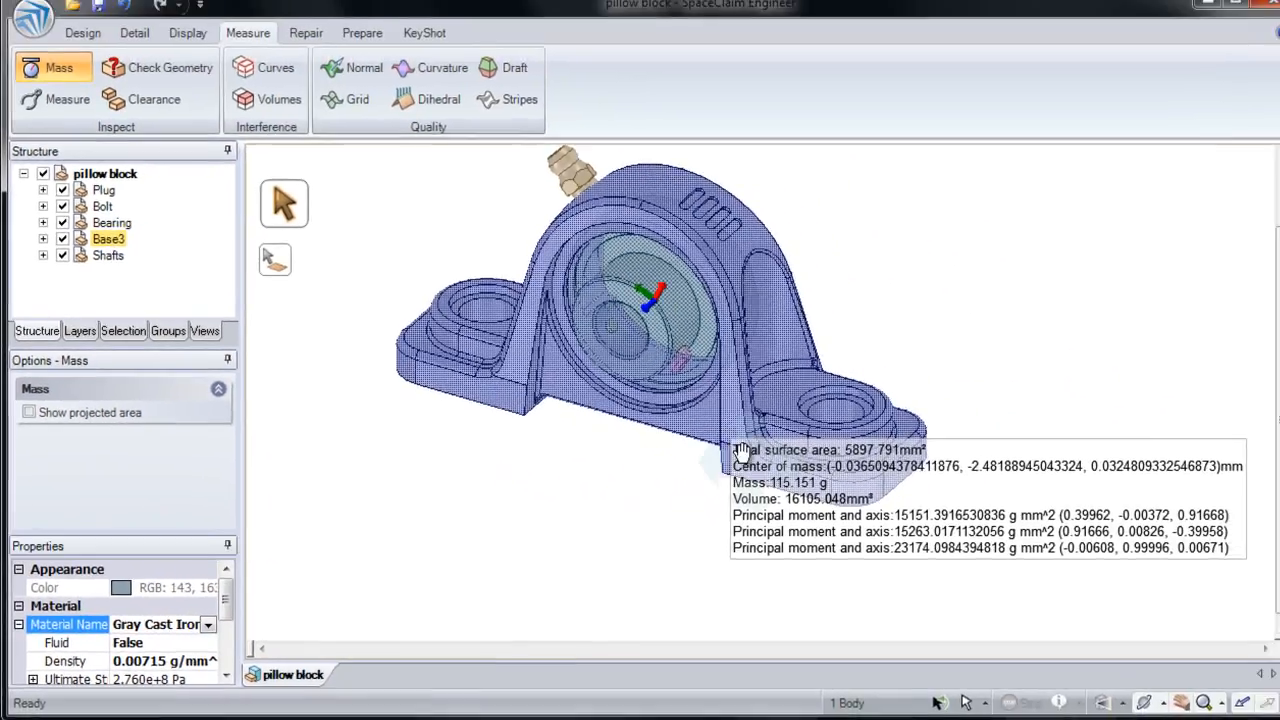
# Switch to the blank Microsoft Word document and paste the bearing's mass properties into it.
pyautogui.keyDown('shift'); pyautogui.moveTo(990, 425); pyautogui.dragTo(873, 338, button='middle'); pyautogui.keyUp('shift')
pyautogui.moveTo(695, 425)
pyautogui.mouseDown(button='middle')
pyautogui.moveTo(702, 462)
pyautogui.moveTo(699, 437)
pyautogui.mouseUp(button='middle')
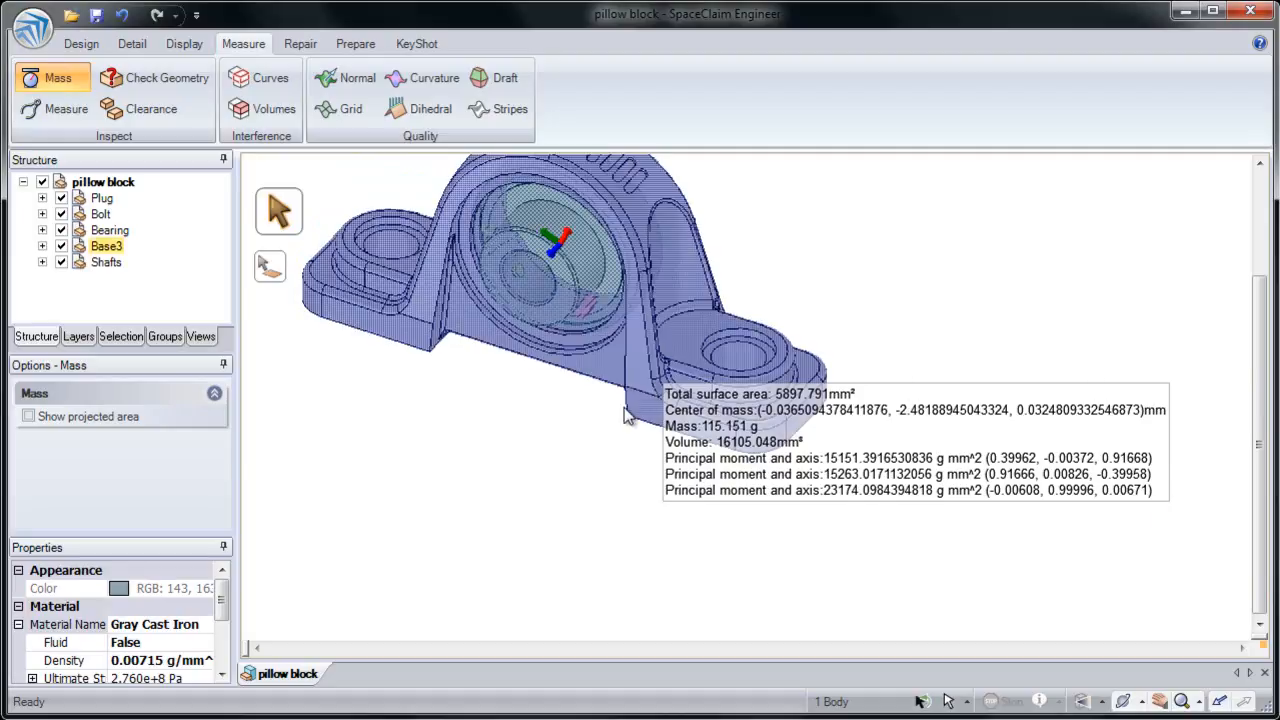
pyautogui.click(537, 498)
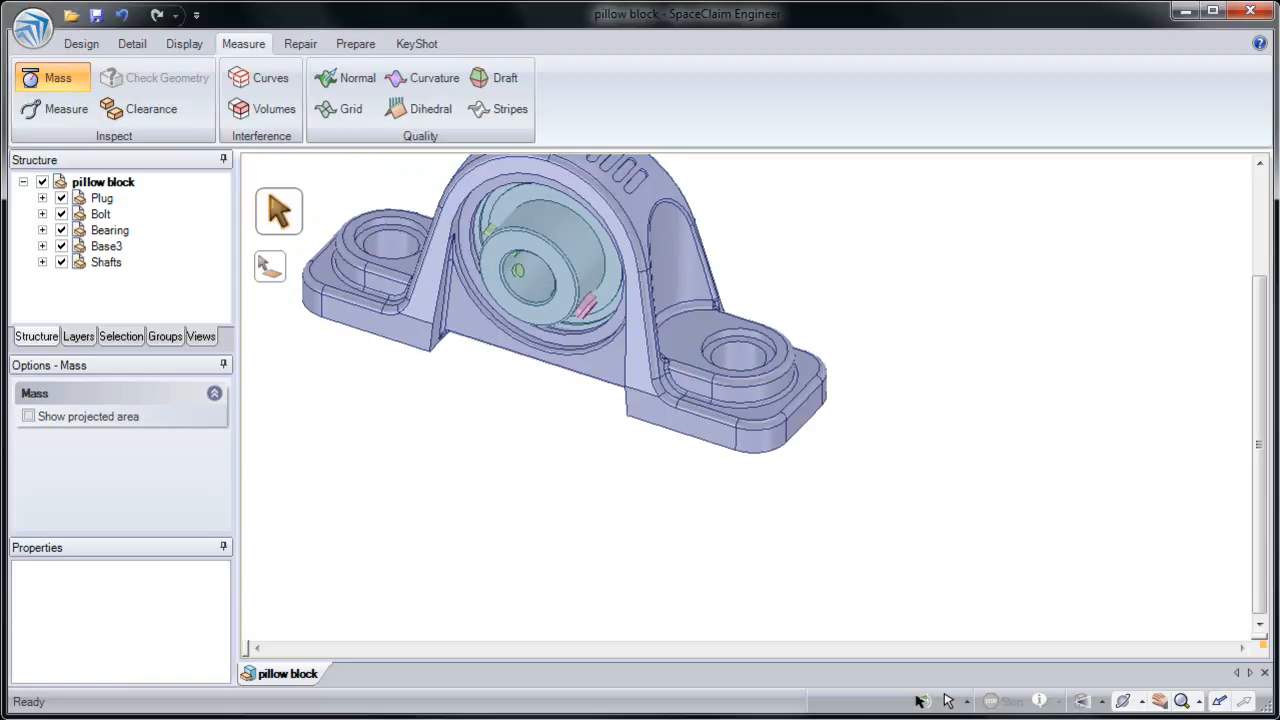
pyautogui.moveTo(1279, 20); pyautogui.dragTo(403, 11)
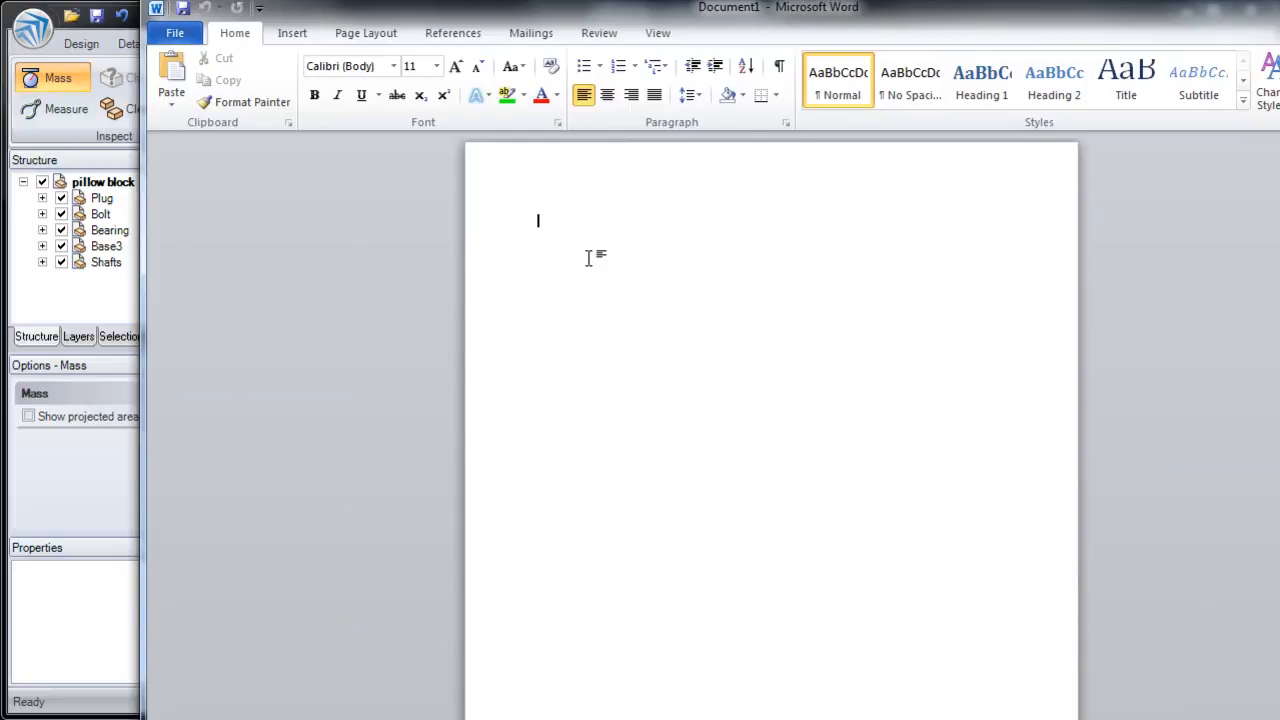
pyautogui.click(183, 80)
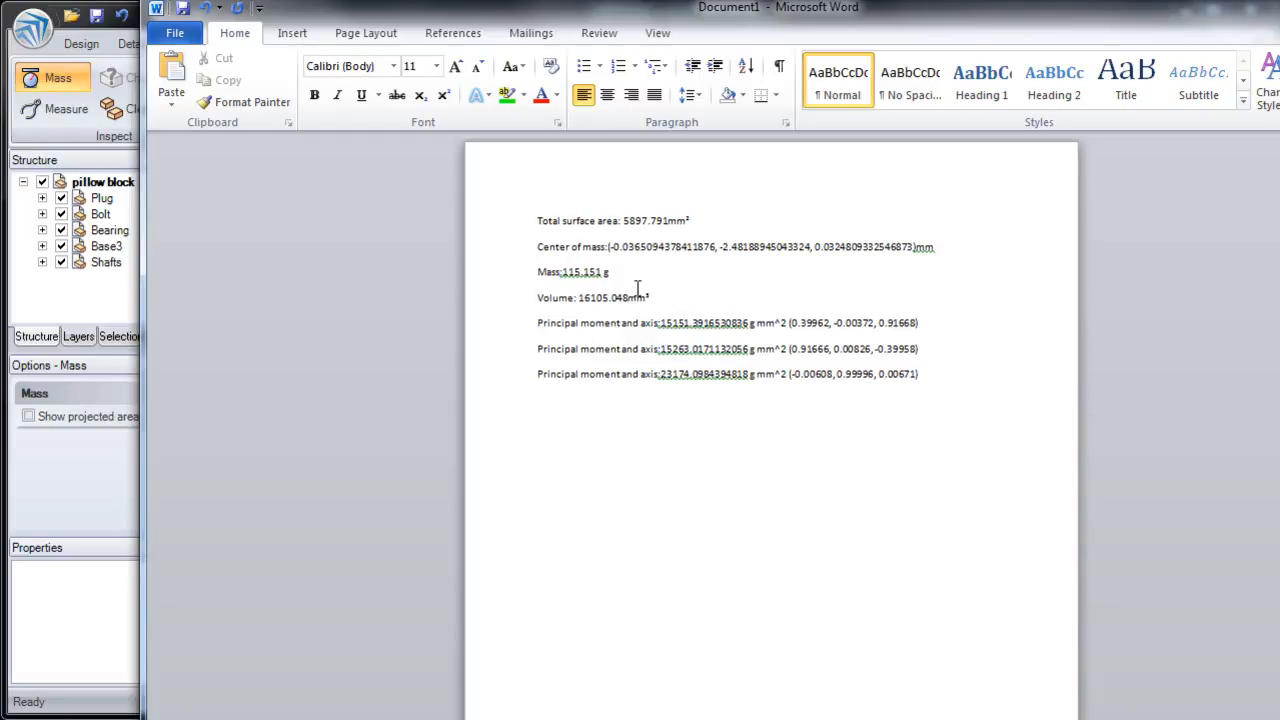
# Delete the three principal moment lines and the center of mass line from the pasted text.
pyautogui.moveTo(940, 385); pyautogui.dragTo(556, 328)
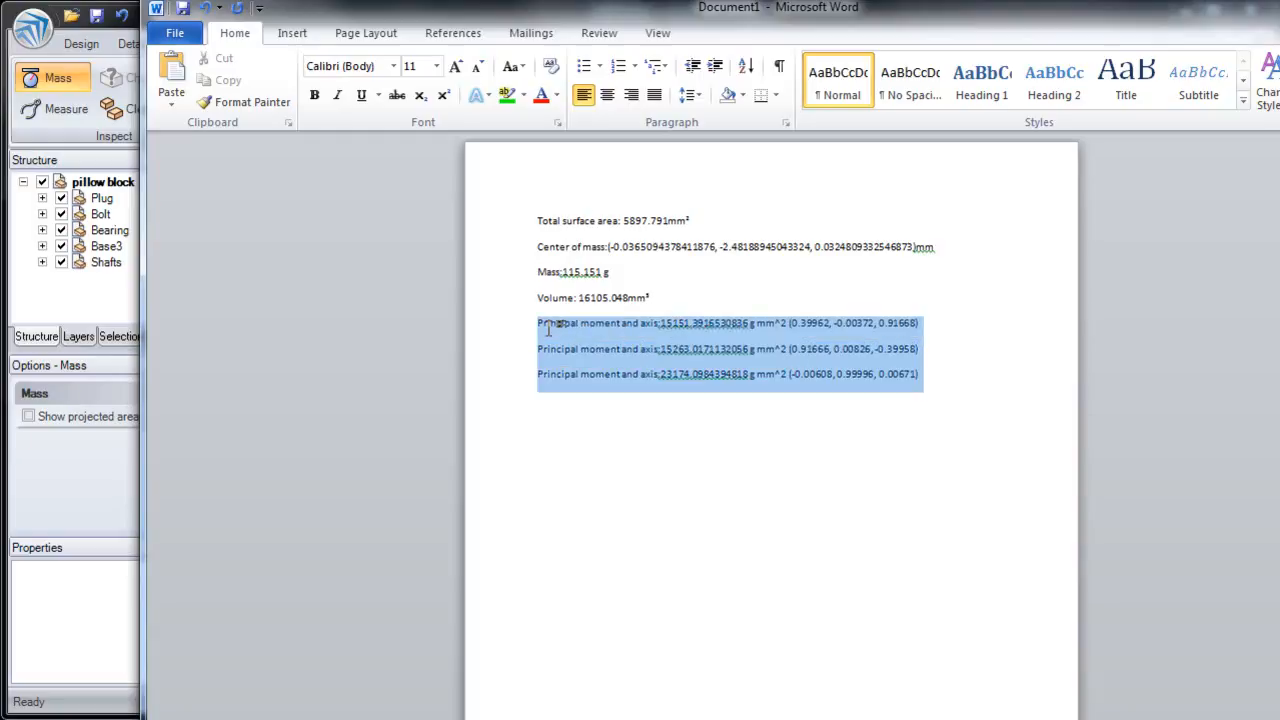
pyautogui.press('Delete')
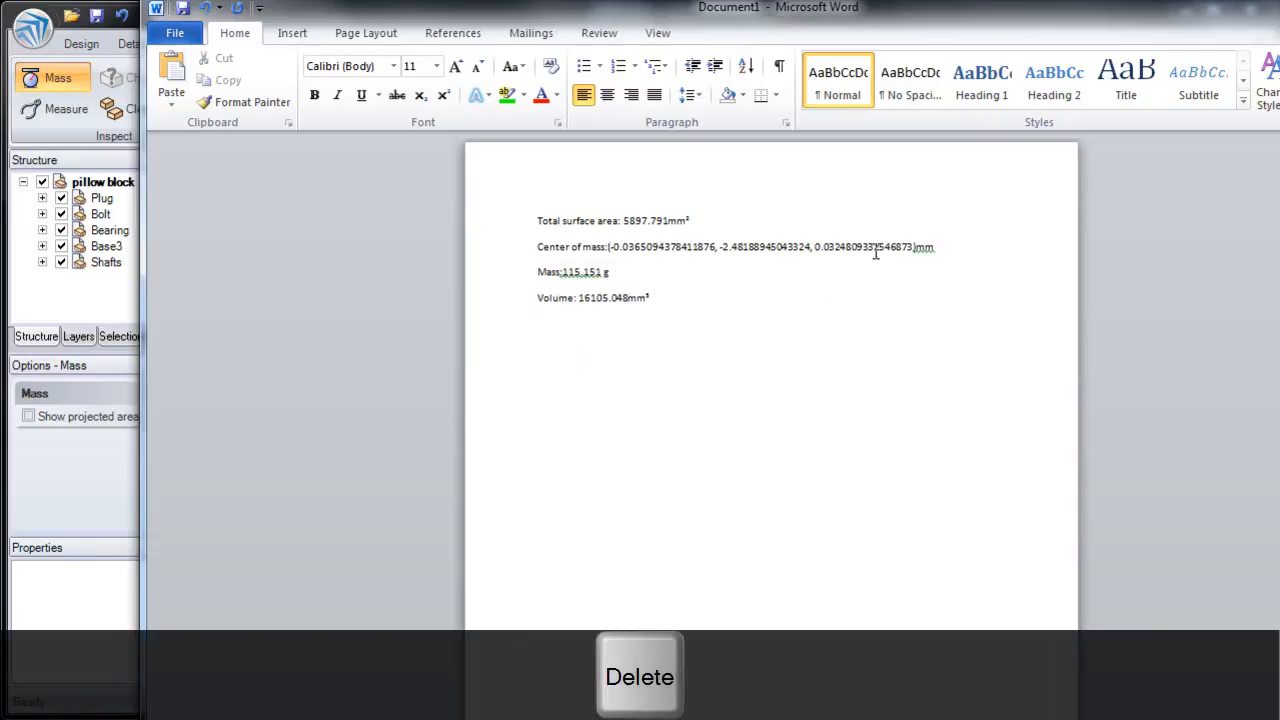
pyautogui.moveTo(963, 246); pyautogui.dragTo(540, 257)
pyautogui.press('Delete')
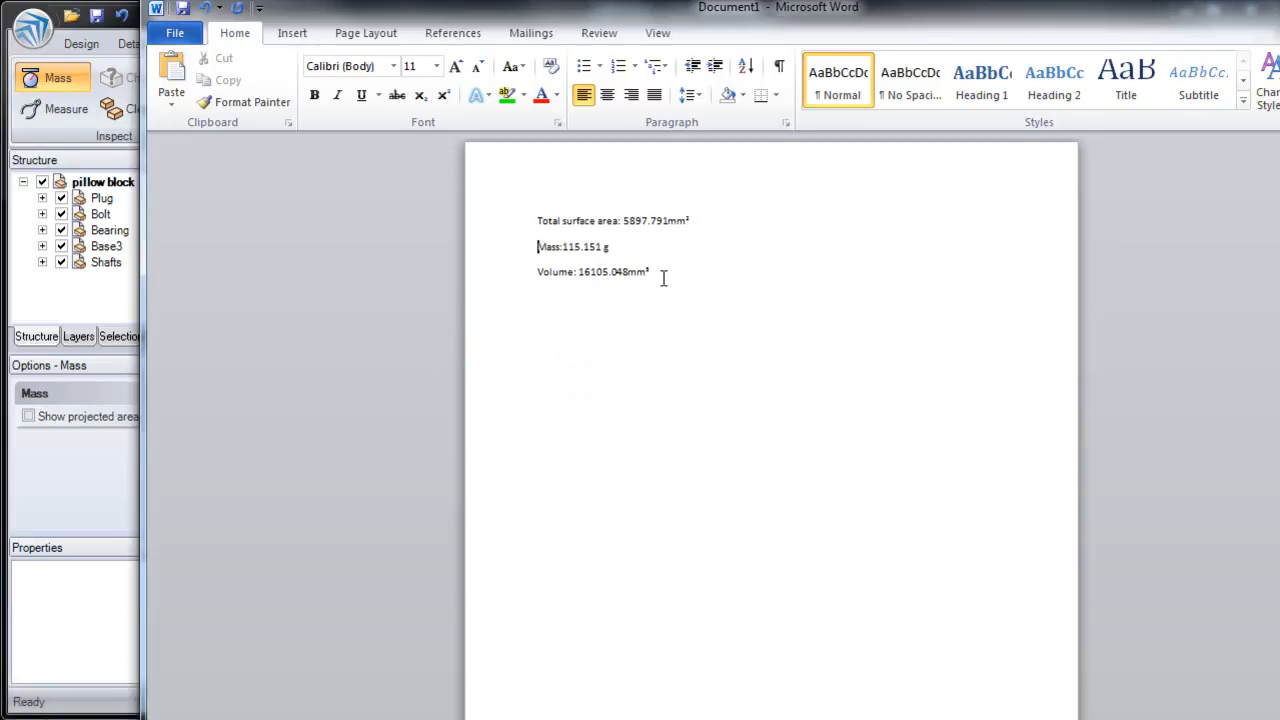
# Return to SpaceClaim and measure the distance between the front face of the near foot and the recessed face below the bearing.
pyautogui.hotkey('alt', 'Tab')
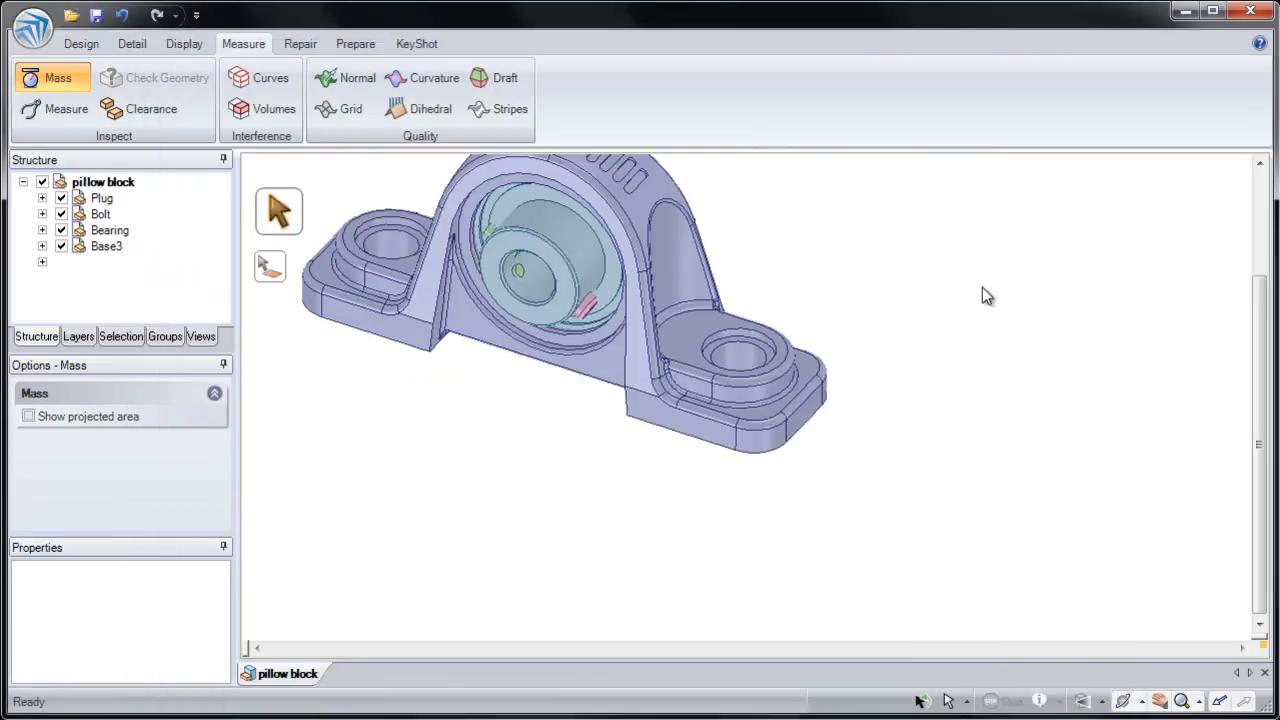
pyautogui.press('h')
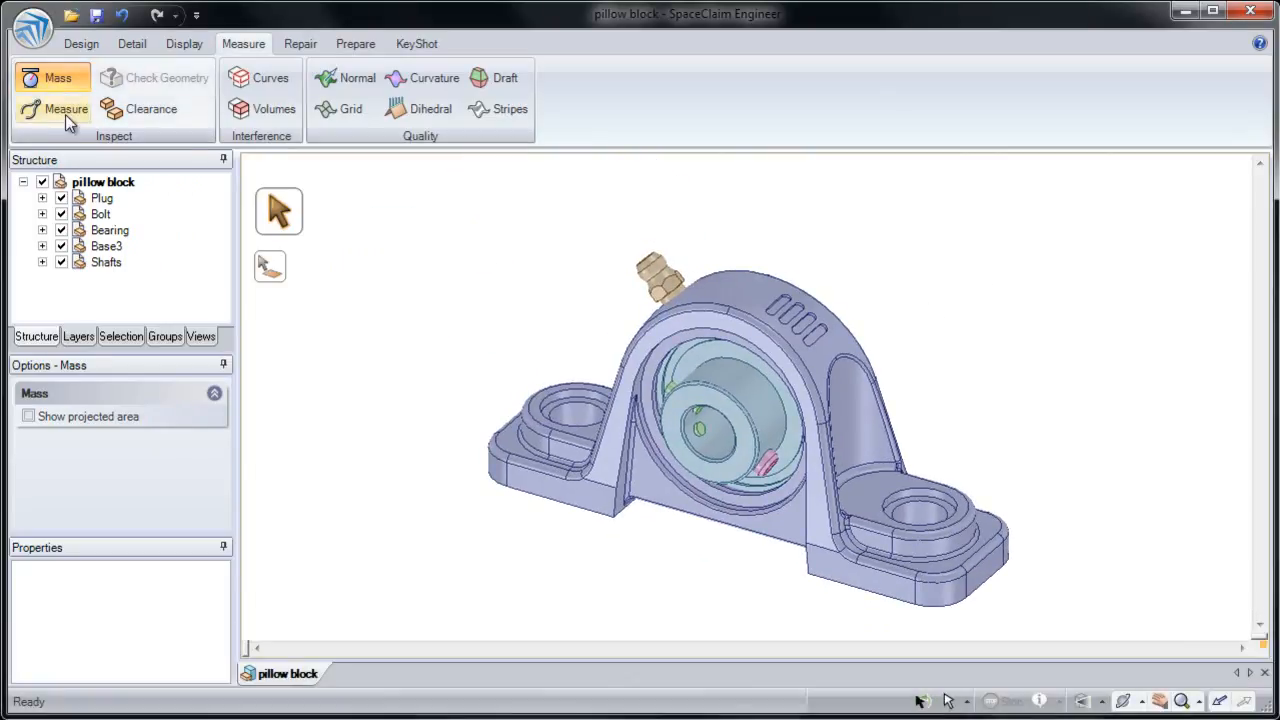
pyautogui.click(60, 112)
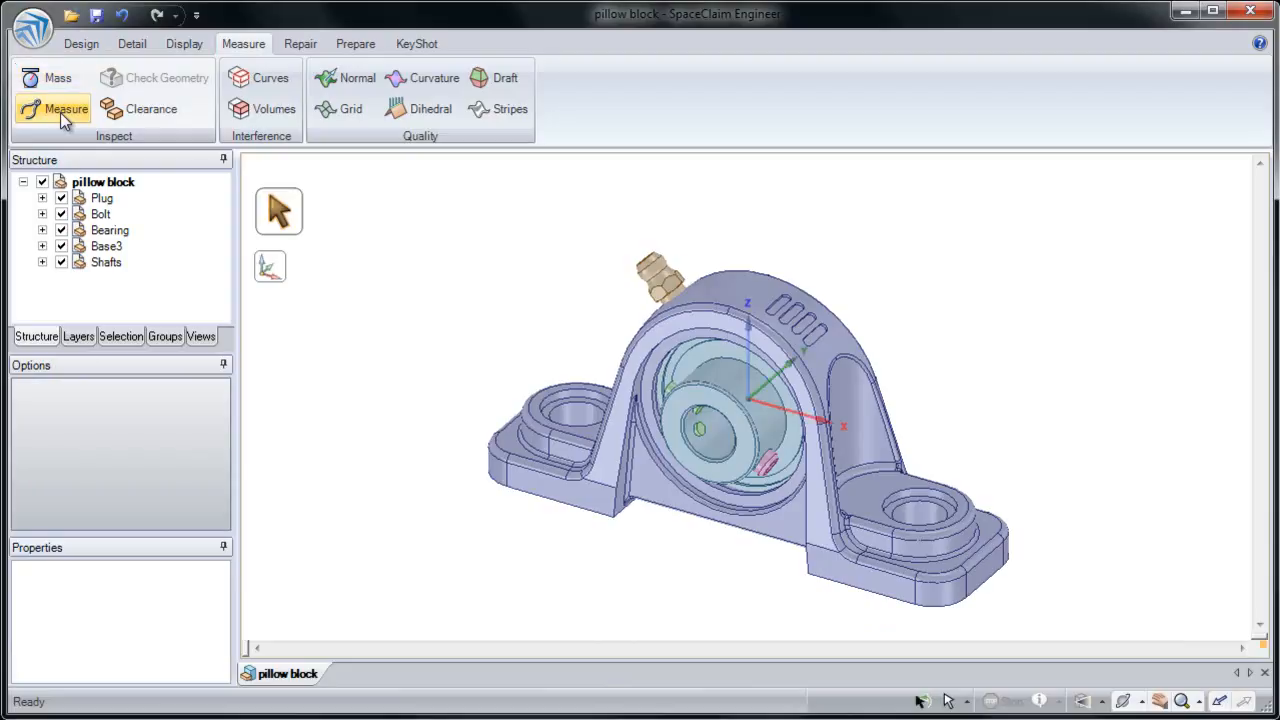
pyautogui.keyDown('shift'); pyautogui.moveTo(474, 374); pyautogui.dragTo(471, 304, button='middle'); pyautogui.keyUp('shift')
pyautogui.keyDown('ctrl'); pyautogui.moveTo(785, 486); pyautogui.dragTo(764, 525, button='middle'); pyautogui.keyUp('ctrl')
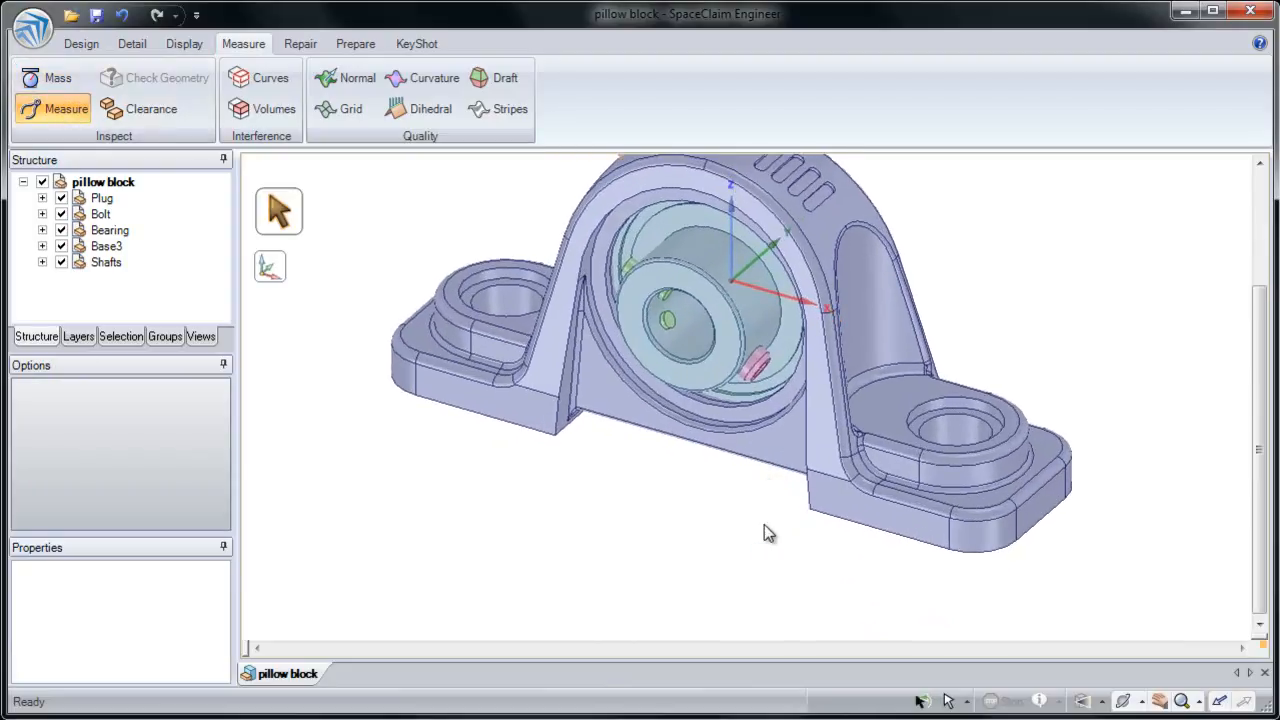
pyautogui.click(880, 525)
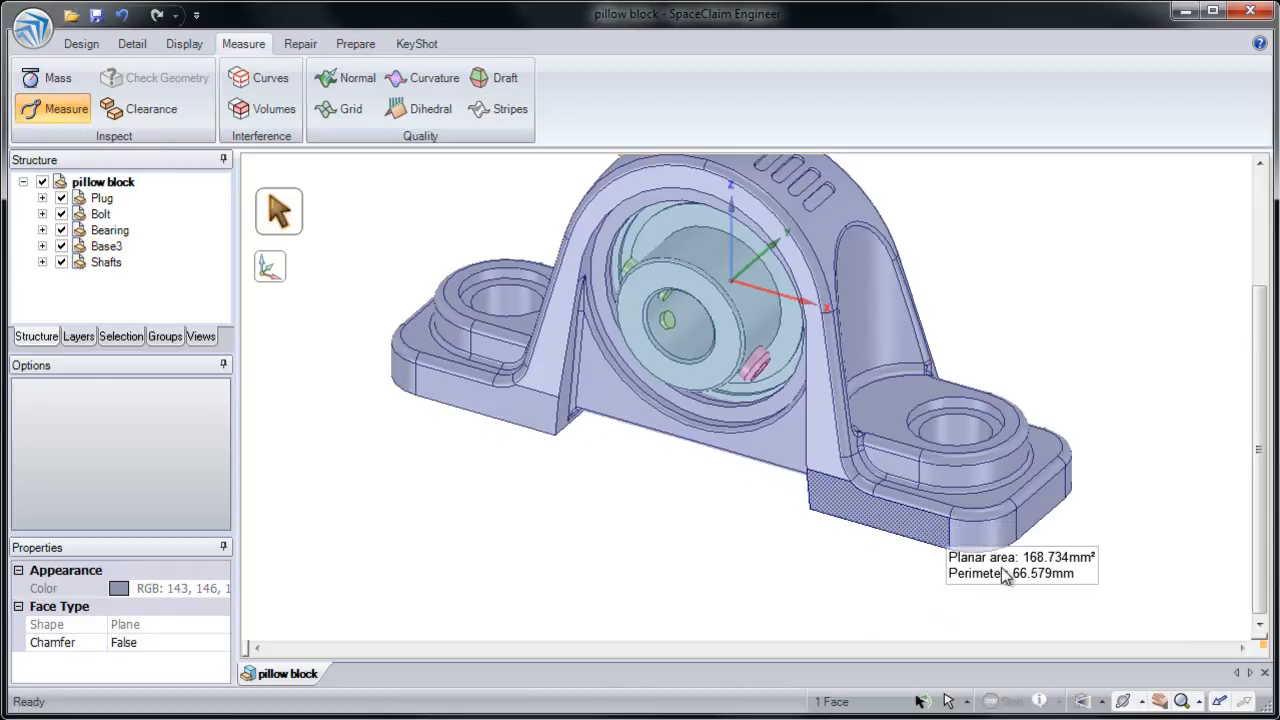
pyautogui.press('ctrl')
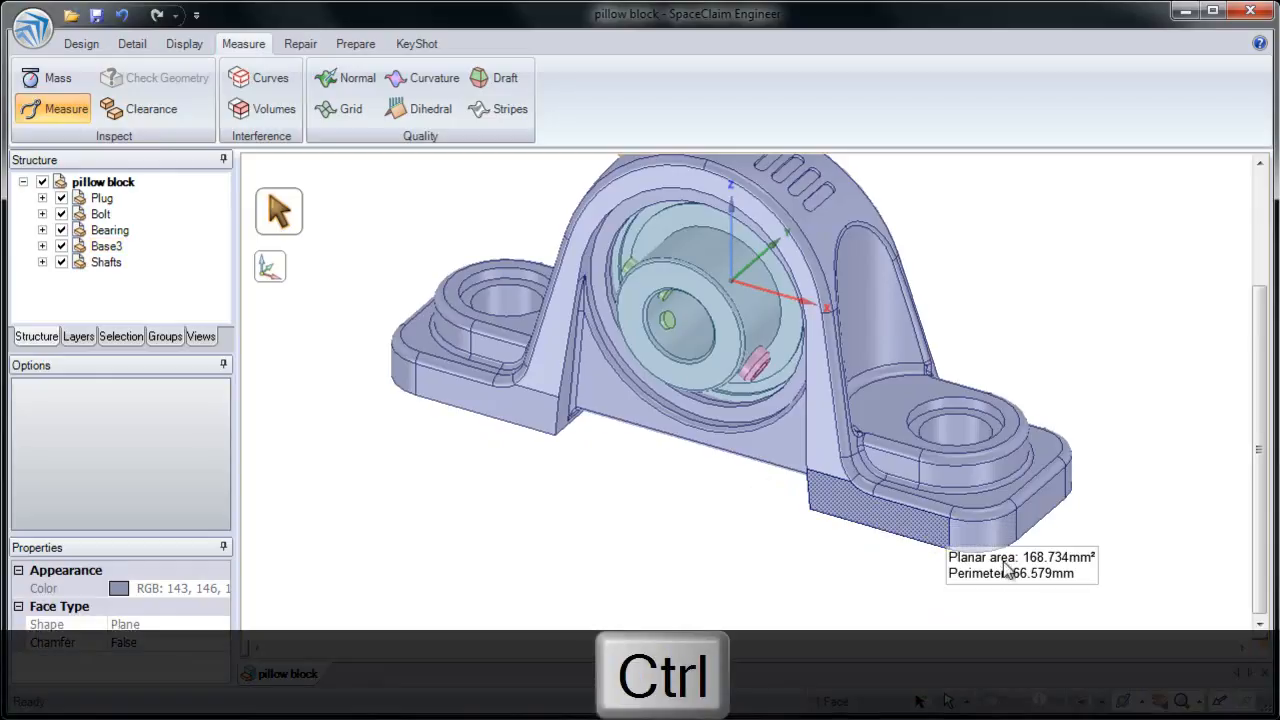
pyautogui.keyDown('ctrl'); pyautogui.click(800, 463); pyautogui.keyUp('ctrl')
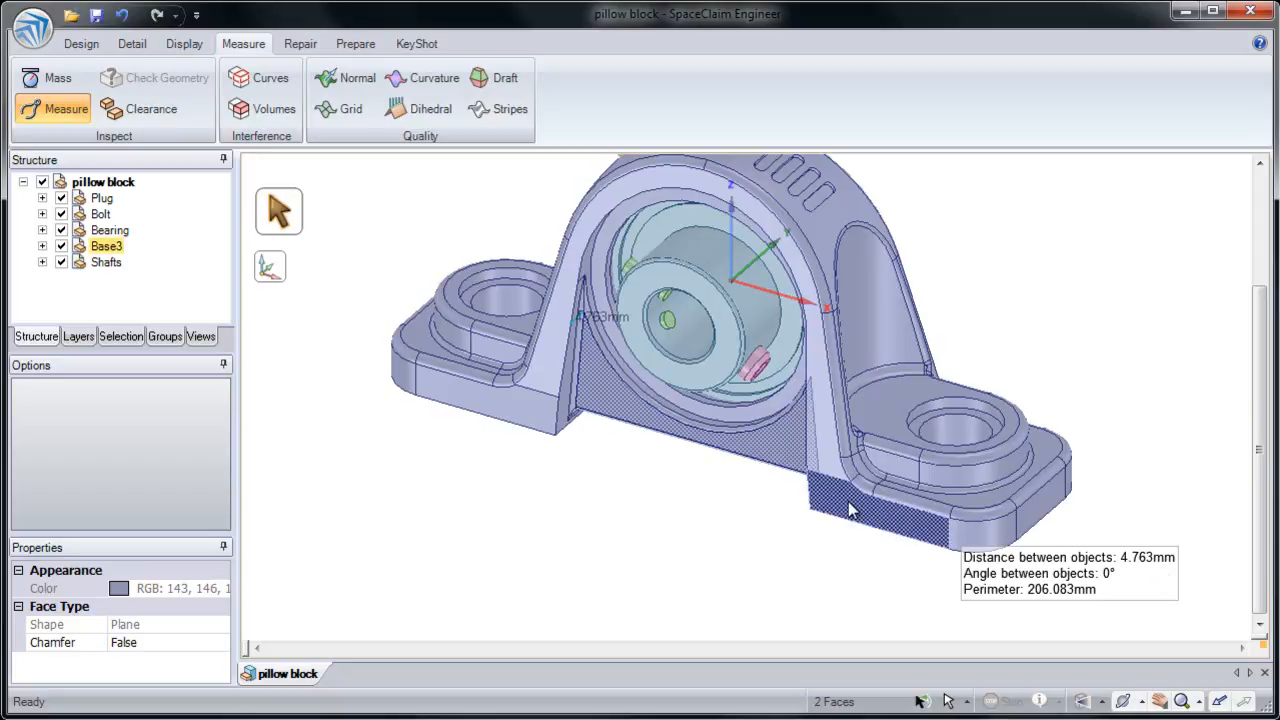
# Measure the angle between the near foot's front face and the arch's front face, then the length of the foot's vertical corner edge.
pyautogui.keyDown('ctrl'); pyautogui.click(822, 545); pyautogui.keyUp('ctrl')
pyautogui.keyDown('ctrl'); pyautogui.click(827, 510); pyautogui.keyUp('ctrl')
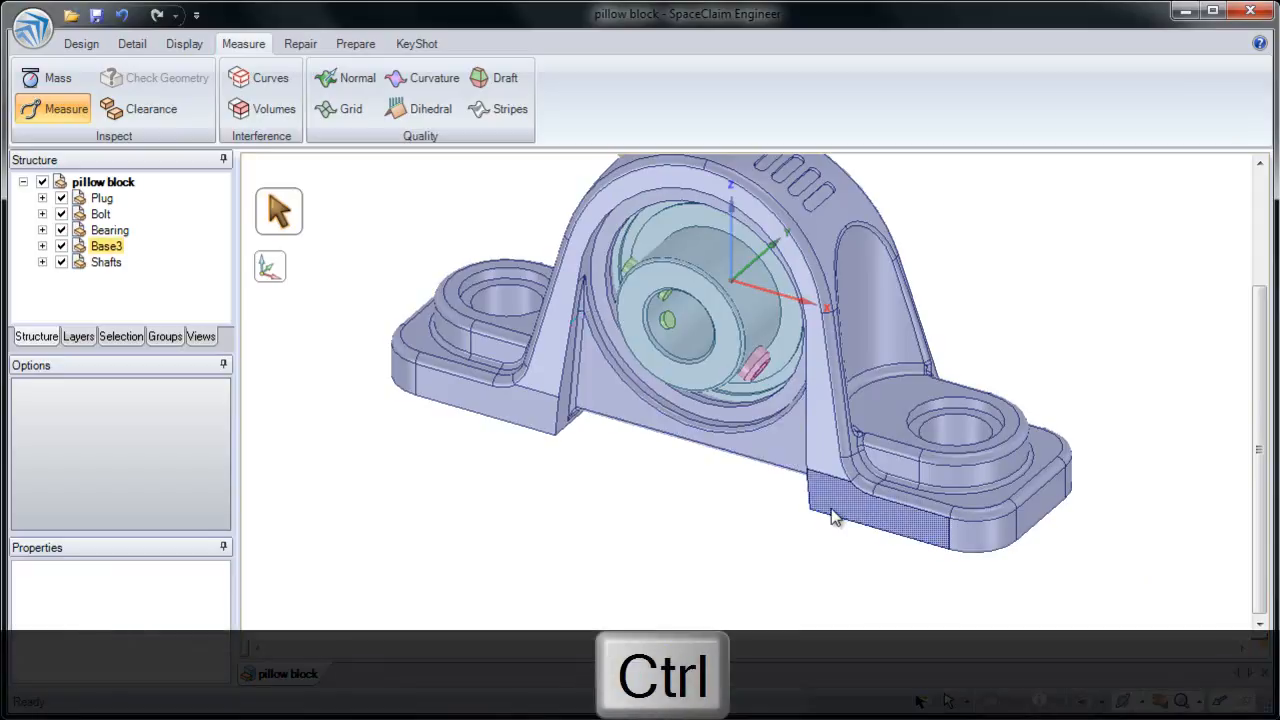
pyautogui.keyDown('ctrl'); pyautogui.click(830, 488); pyautogui.keyUp('ctrl')
pyautogui.keyDown('ctrl'); pyautogui.click(827, 468); pyautogui.keyUp('ctrl')
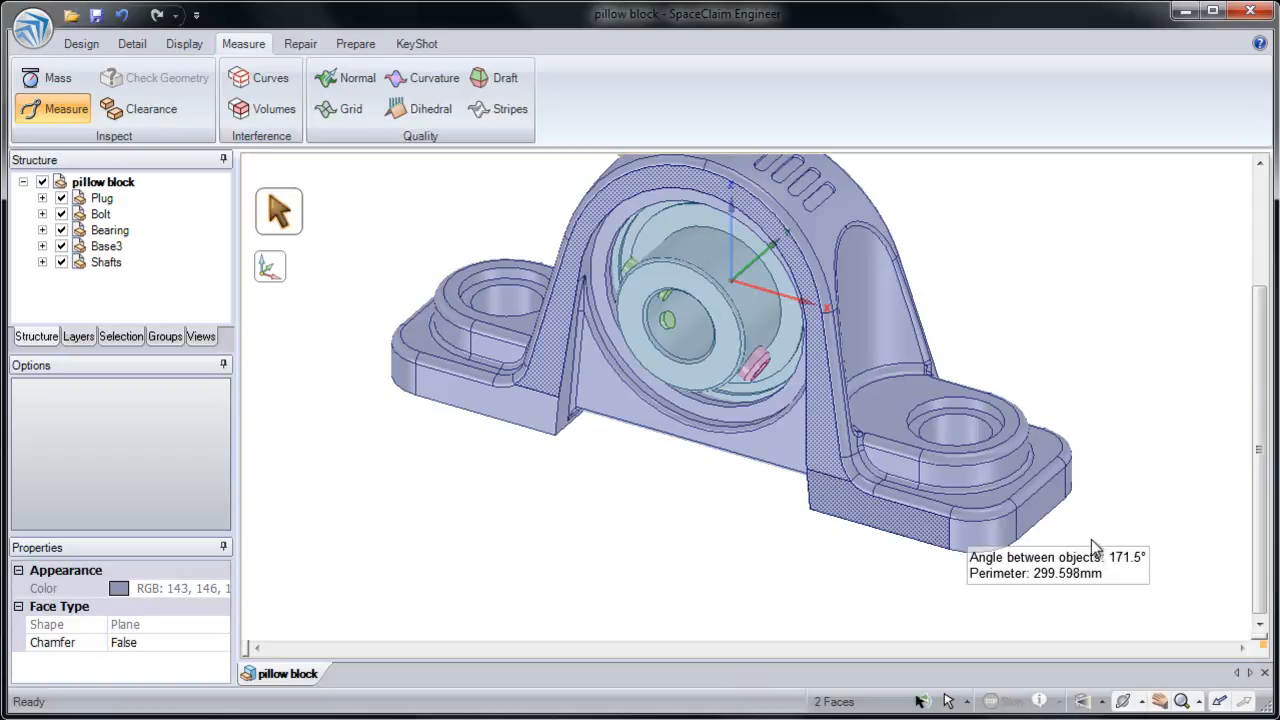
pyautogui.click(1018, 530)
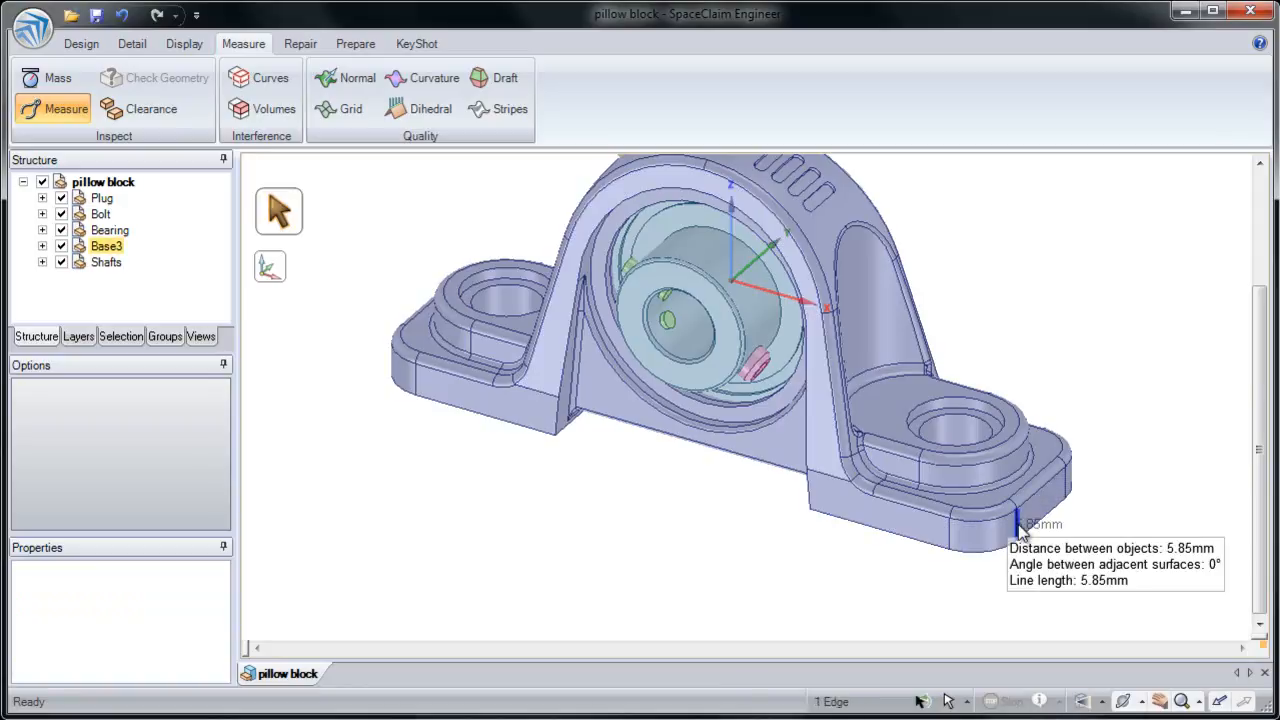
# Measure the distance between the center axes of the base's two mounting holes, then clear the selection.
pyautogui.click(956, 440)
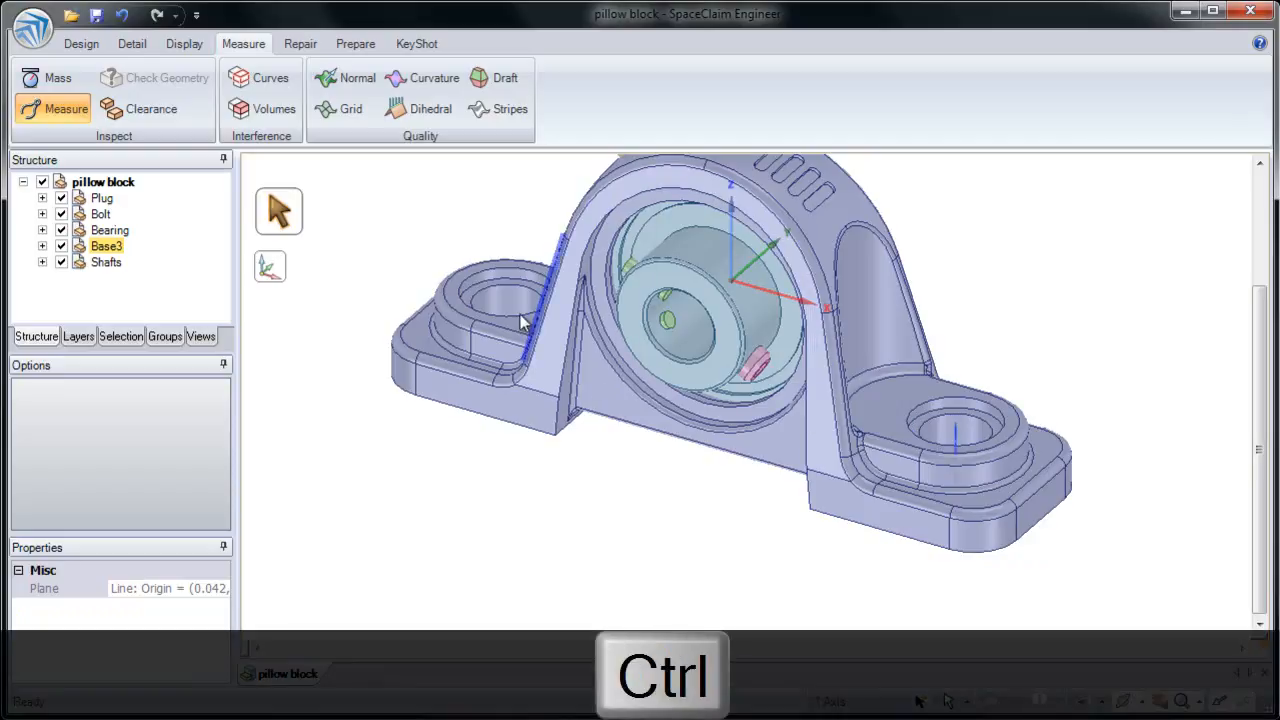
pyautogui.keyDown('ctrl'); pyautogui.click(511, 309); pyautogui.keyUp('ctrl')
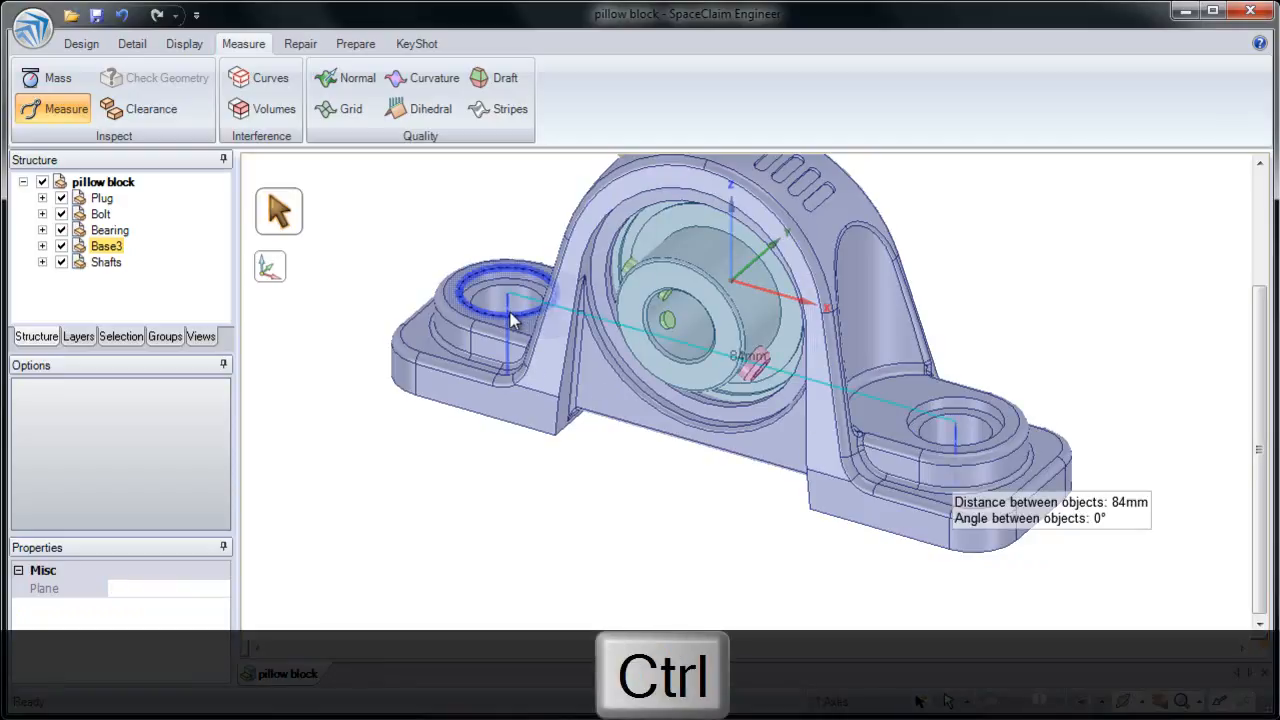
pyautogui.click(560, 474)
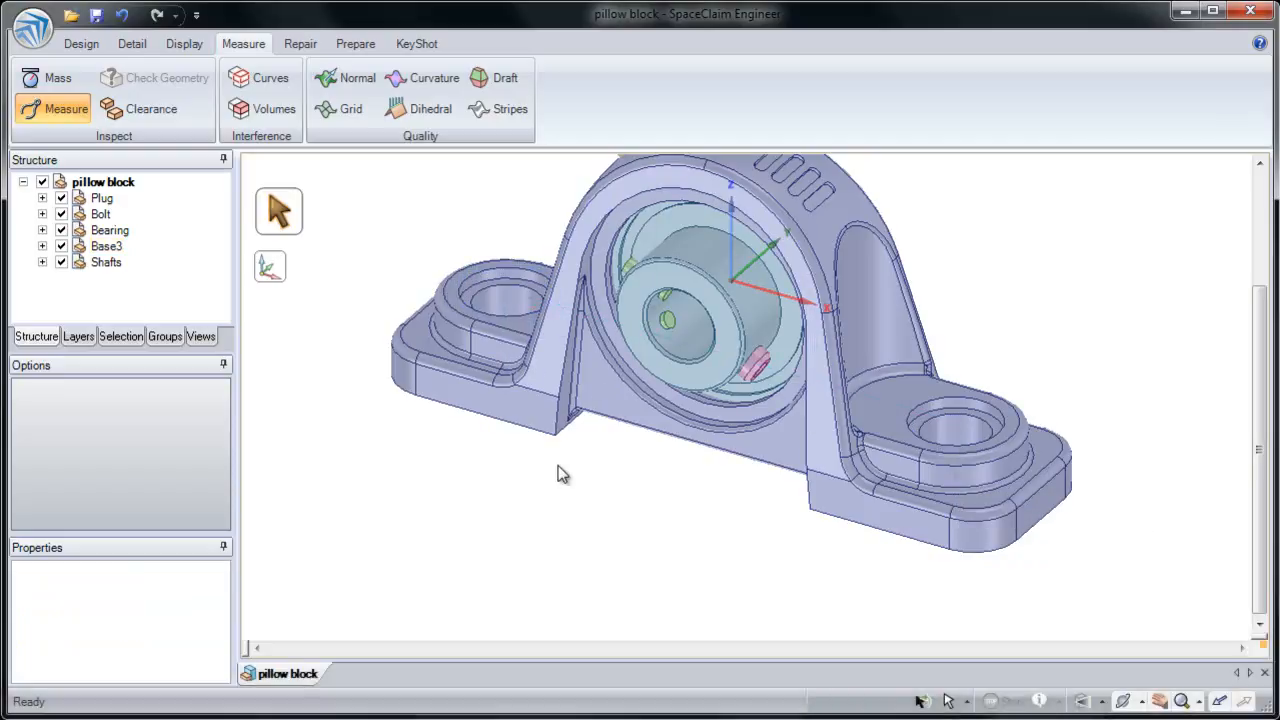
# Measure the distance from the near foot's lower inner corner vertex to the vertex on the opposite side of the arch.
pyautogui.moveTo(560, 474)
pyautogui.mouseDown(button='middle')
pyautogui.moveTo(571, 449)
pyautogui.moveTo(577, 462)
pyautogui.mouseUp(button='middle')
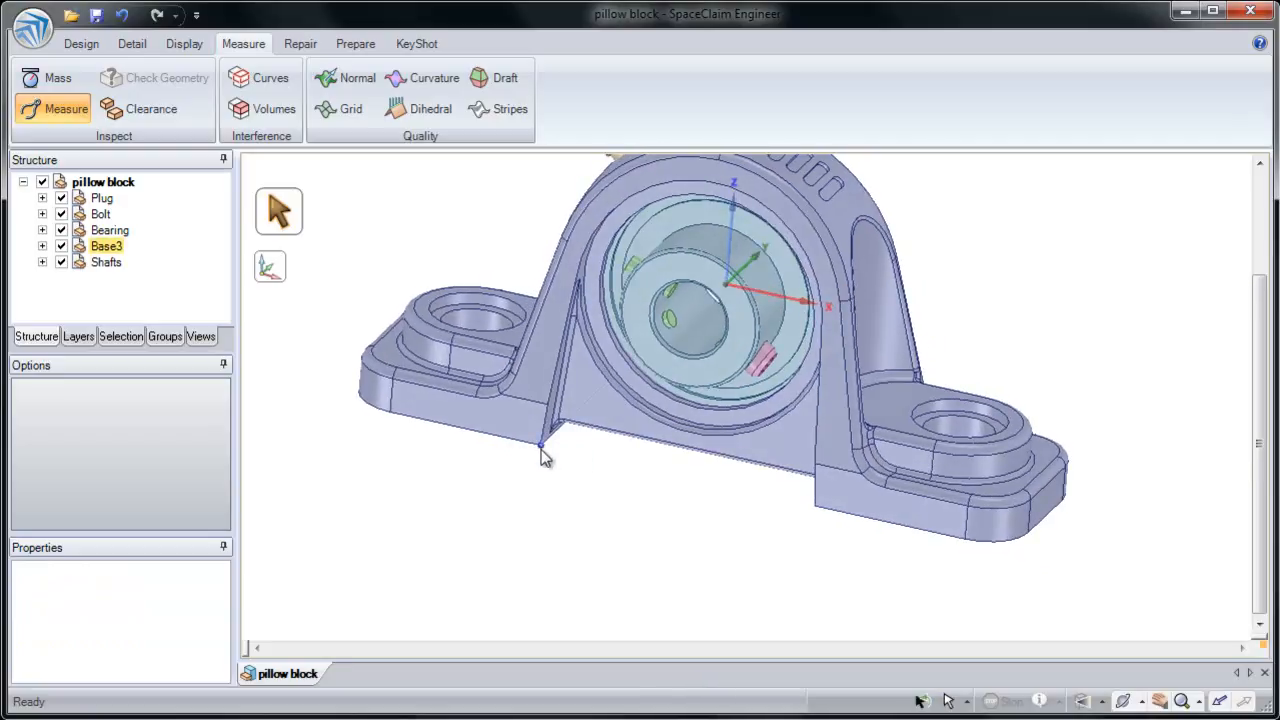
pyautogui.click(541, 452)
pyautogui.keyDown('ctrl'); pyautogui.moveTo(541, 455); pyautogui.dragTo(832, 393, button='middle'); pyautogui.keyUp('ctrl')
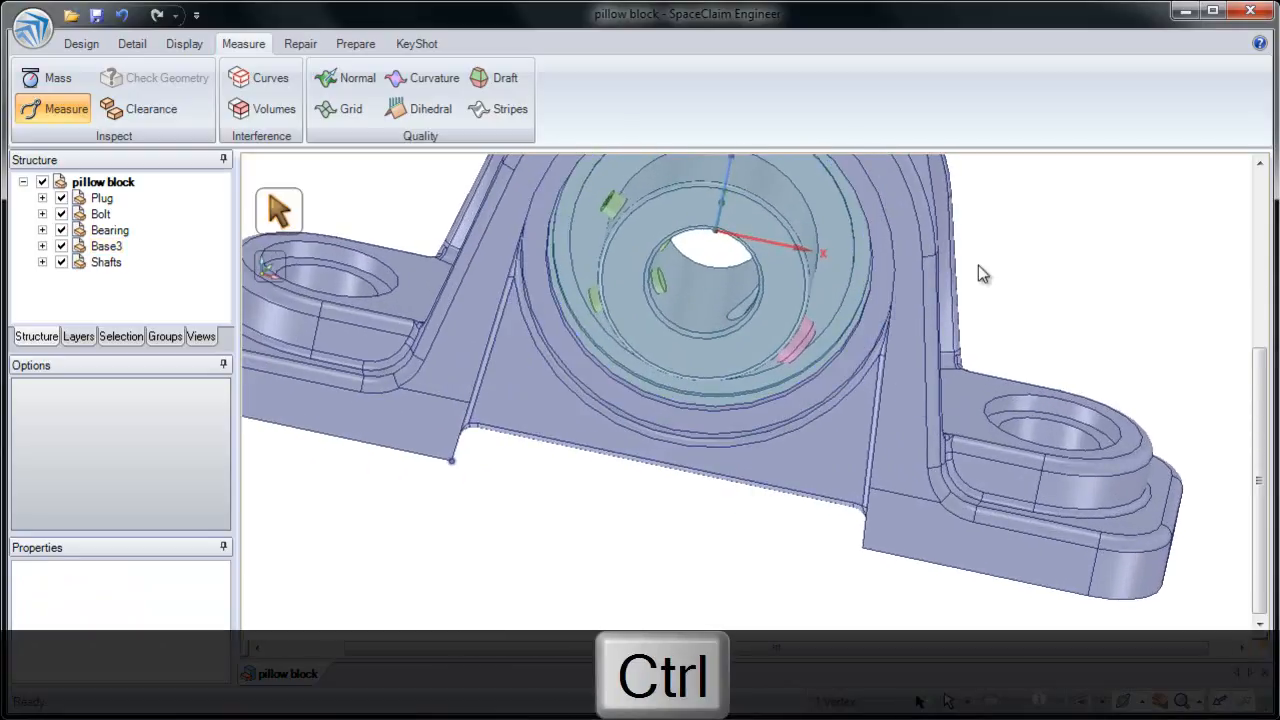
pyautogui.keyDown('ctrl'); pyautogui.click(922, 258); pyautogui.keyUp('ctrl')
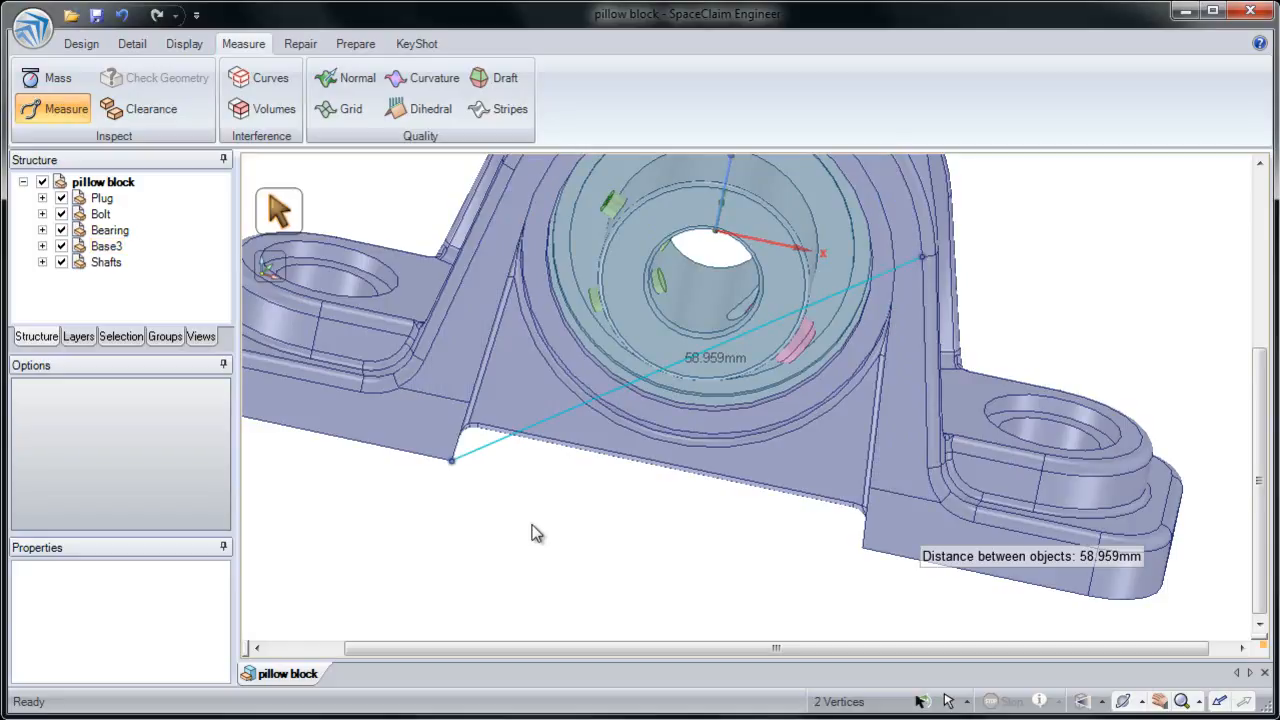
pyautogui.keyDown('shift'); pyautogui.moveTo(533, 532); pyautogui.dragTo(580, 502, button='middle'); pyautogui.keyUp('shift')
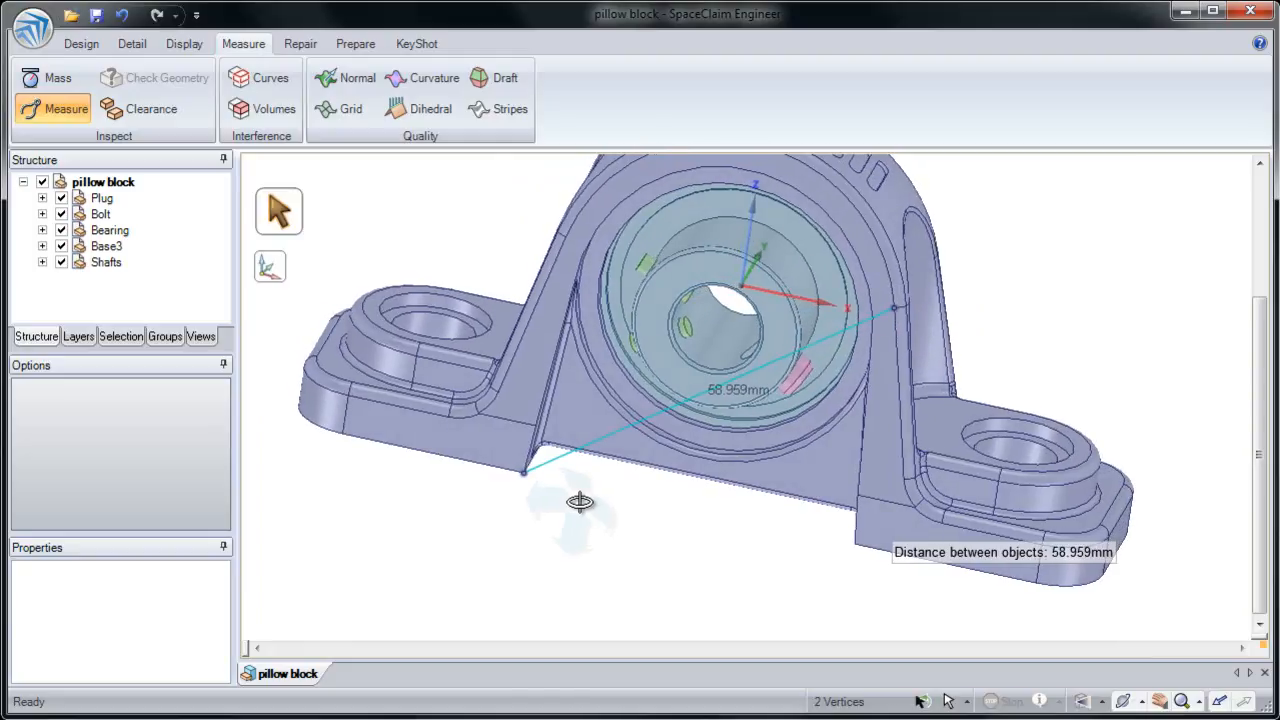
# Break the vertex-to-vertex distance into components relative to the foot's bottom front edge, then along the world origin's X, Y and Z axes.
pyautogui.click(276, 272)
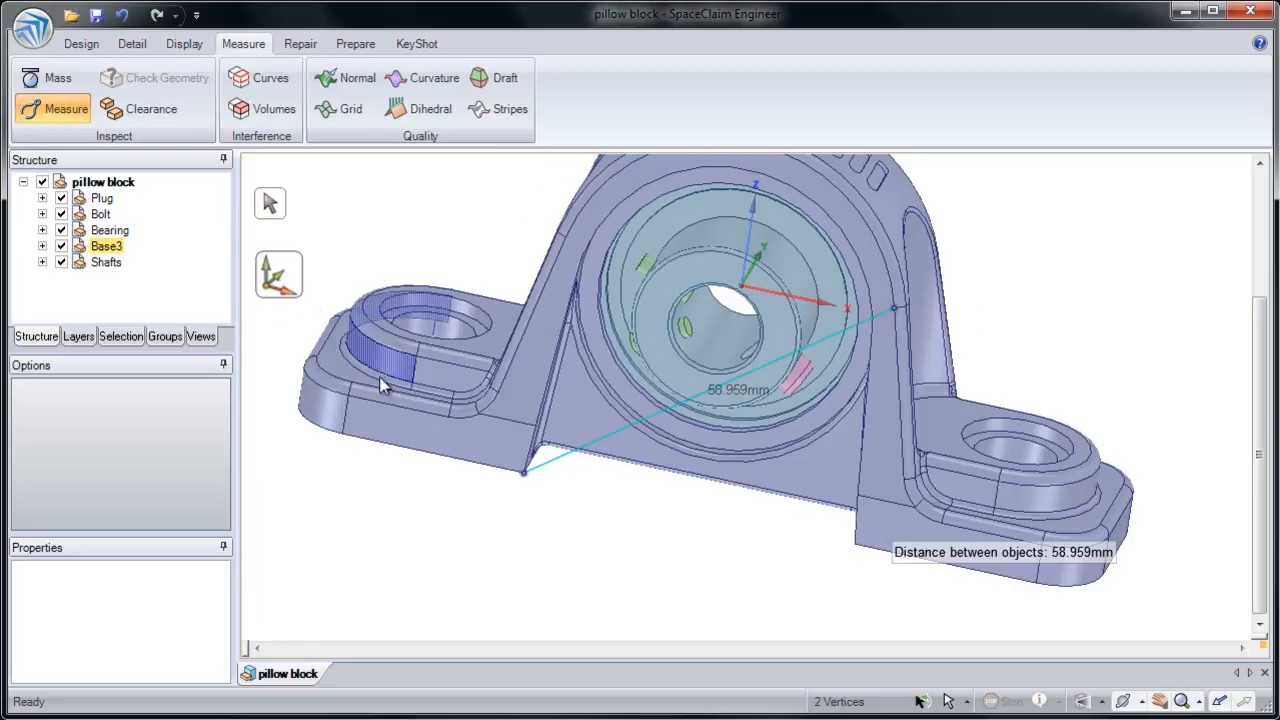
pyautogui.click(400, 457)
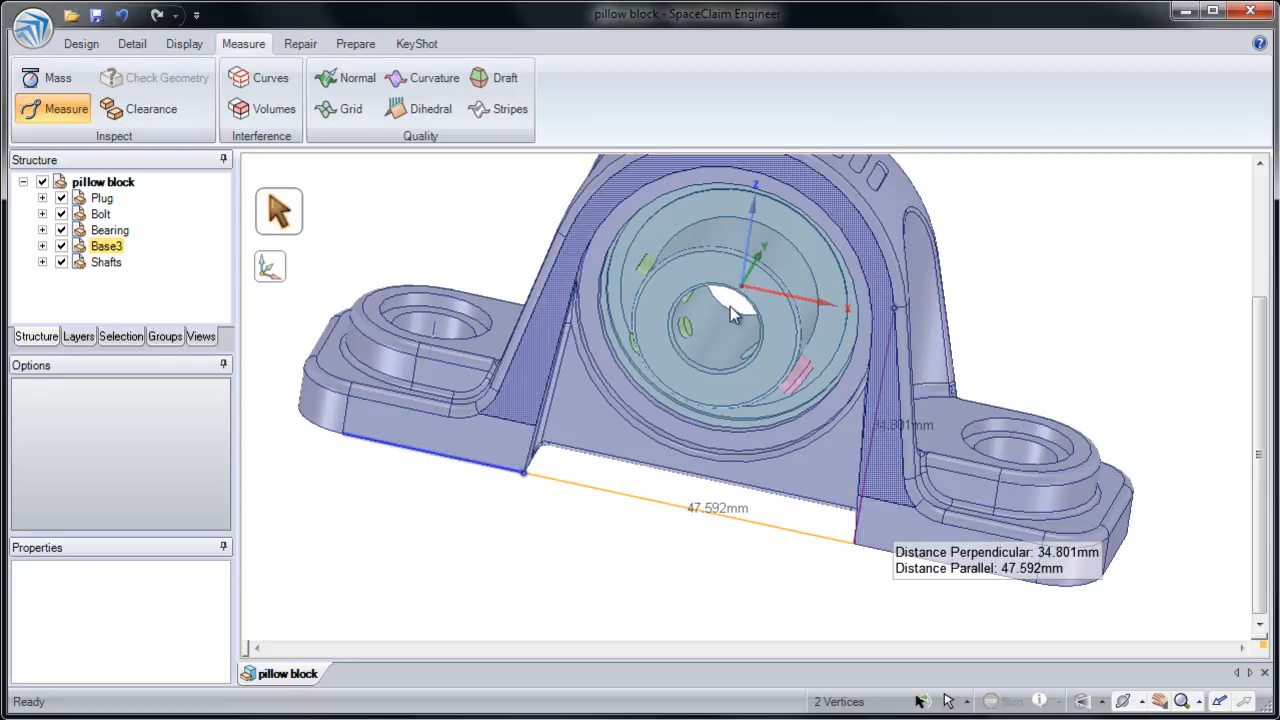
pyautogui.click(270, 277)
pyautogui.moveTo(455, 363); pyautogui.dragTo(463, 337, button='middle')
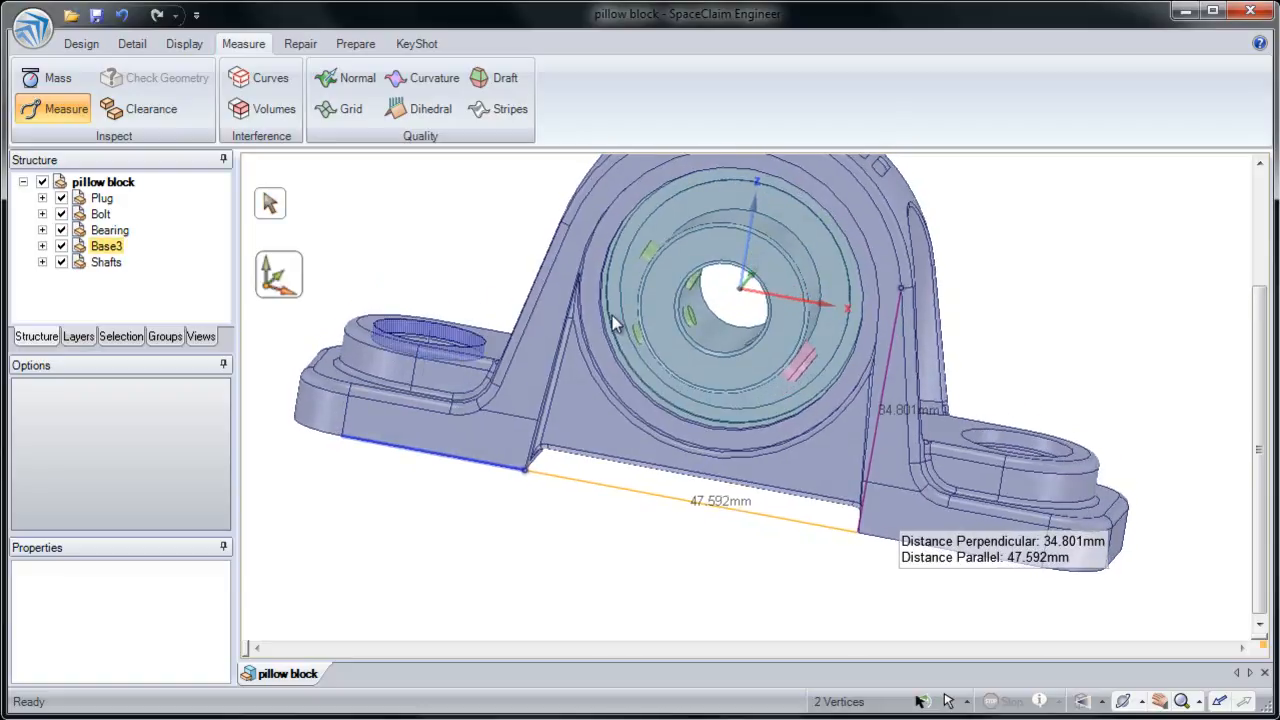
pyautogui.click(740, 298)
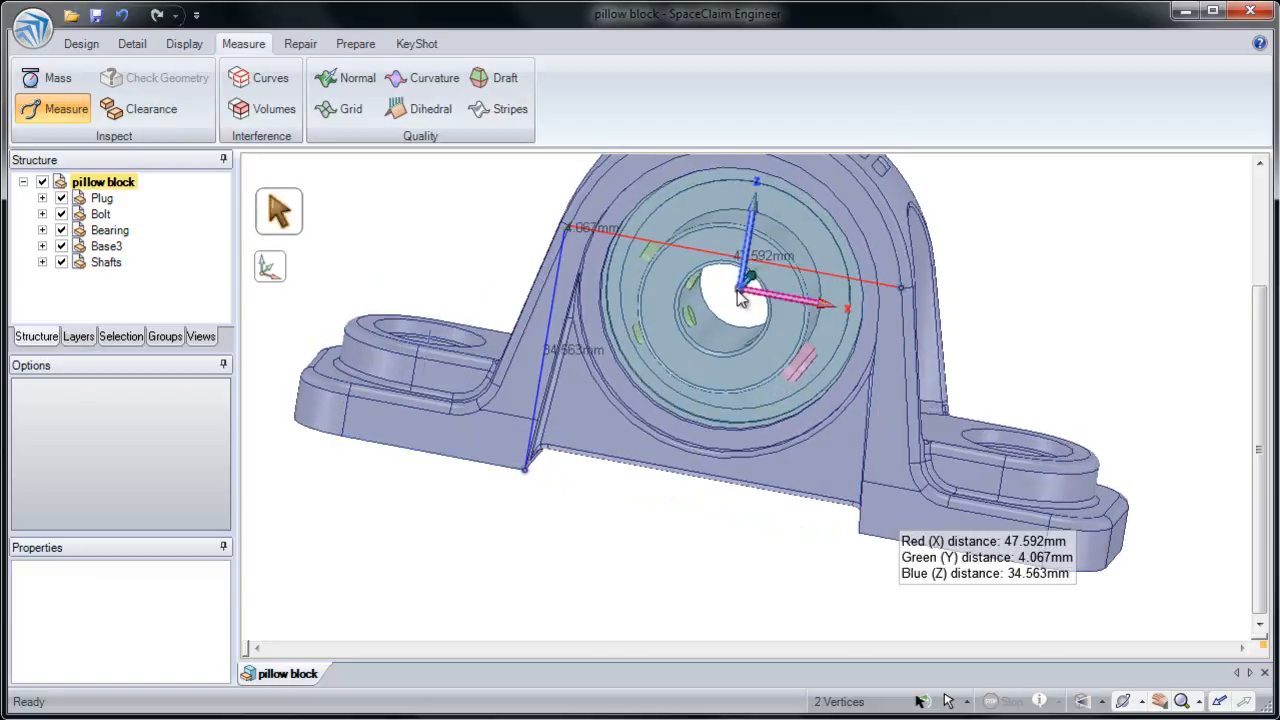
pyautogui.moveTo(735, 299); pyautogui.dragTo(726, 314, button='middle')
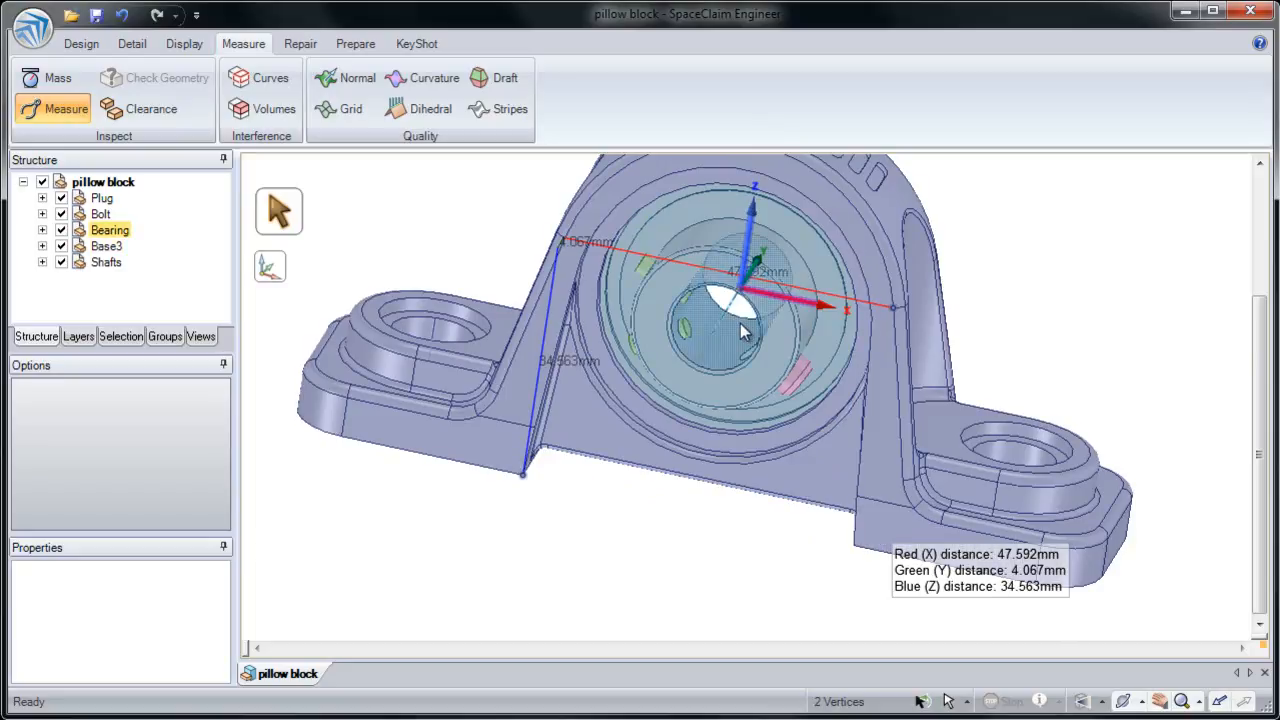
# Measure the arch-side vertex alone along the origin's X, Y and Z axes, then clear the selection.
pyautogui.click(345, 397)
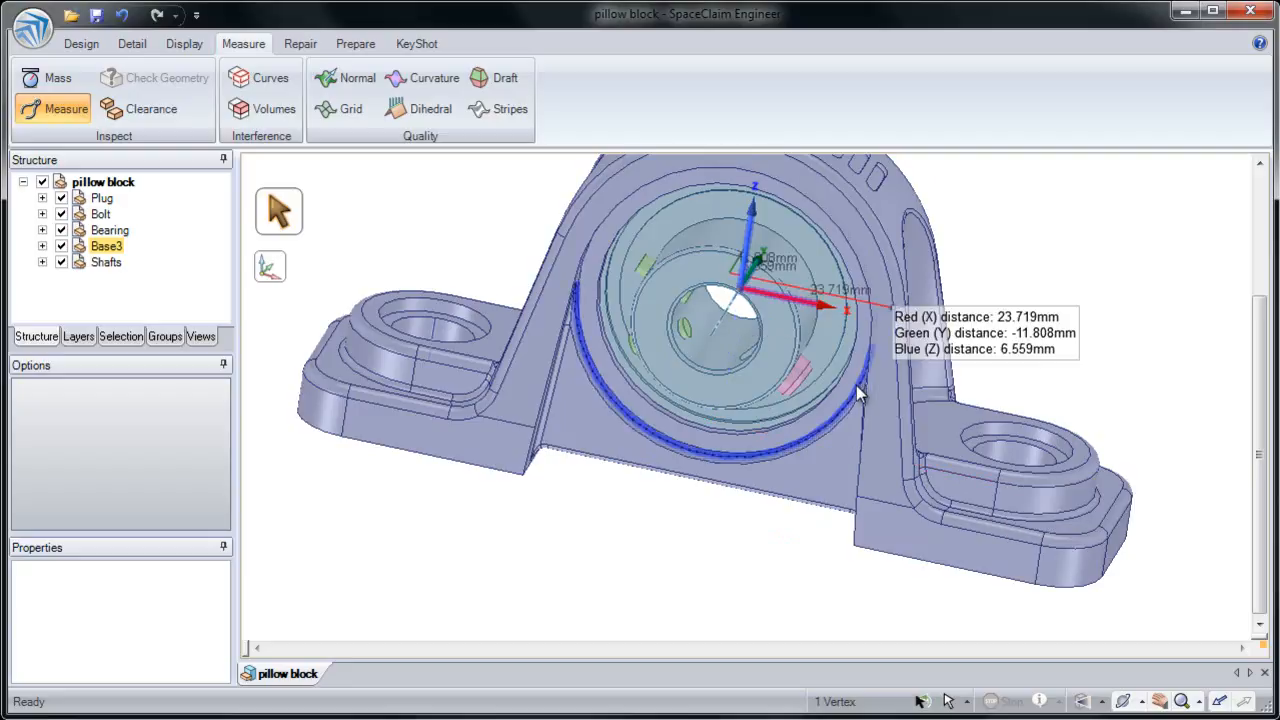
pyautogui.click(756, 562)
pyautogui.scroll(-3, 757, 562)
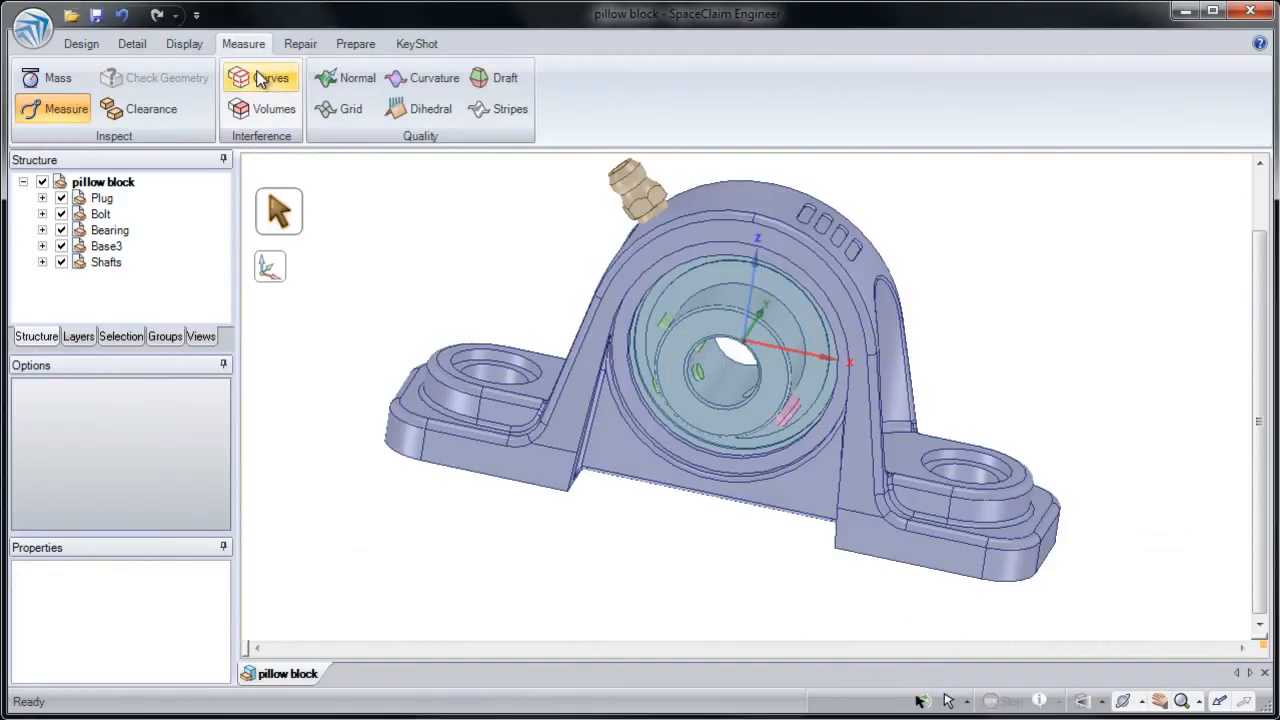
# Check the volume interference between the bearing and the base.
pyautogui.click(266, 108)
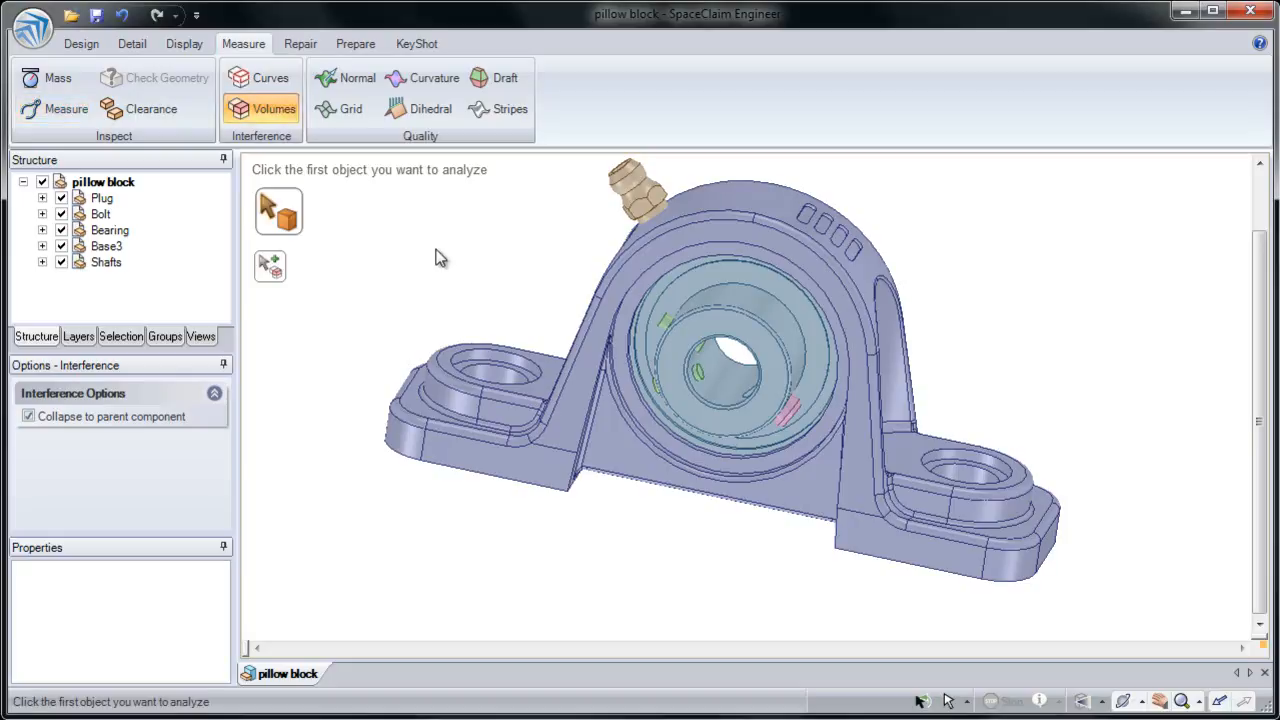
pyautogui.moveTo(474, 246); pyautogui.dragTo(500, 273, button='middle')
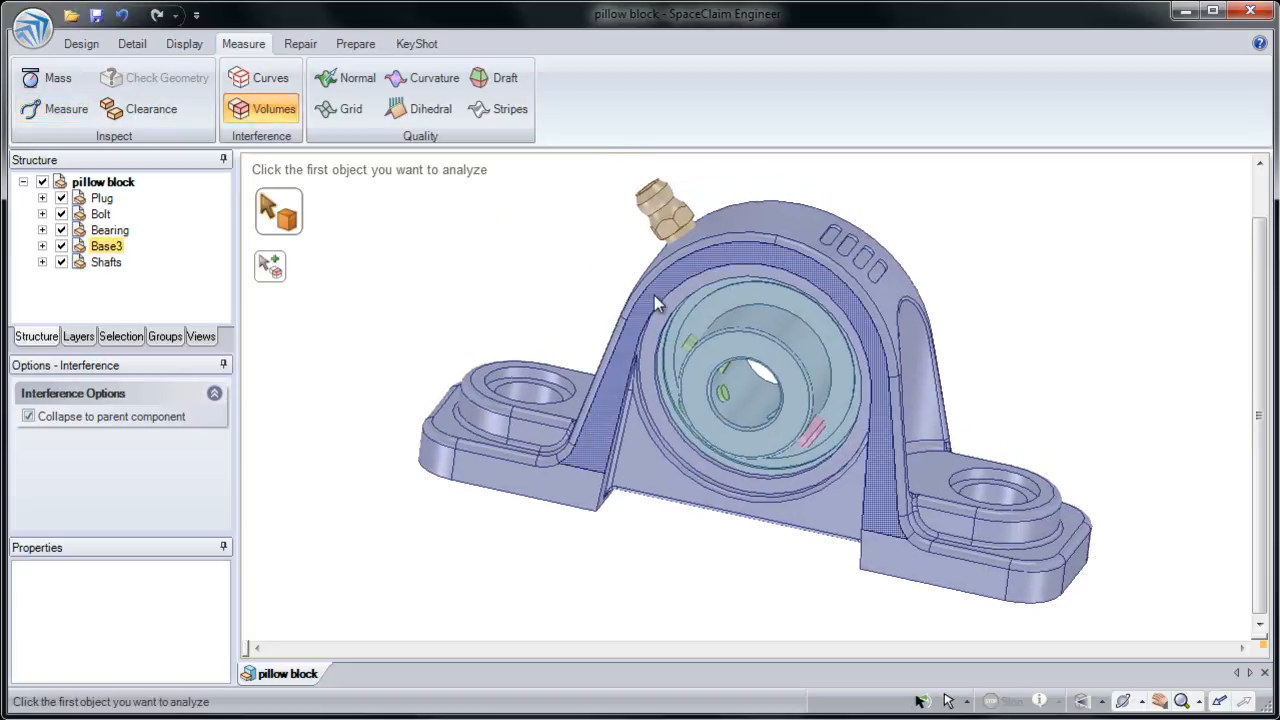
pyautogui.click(730, 316)
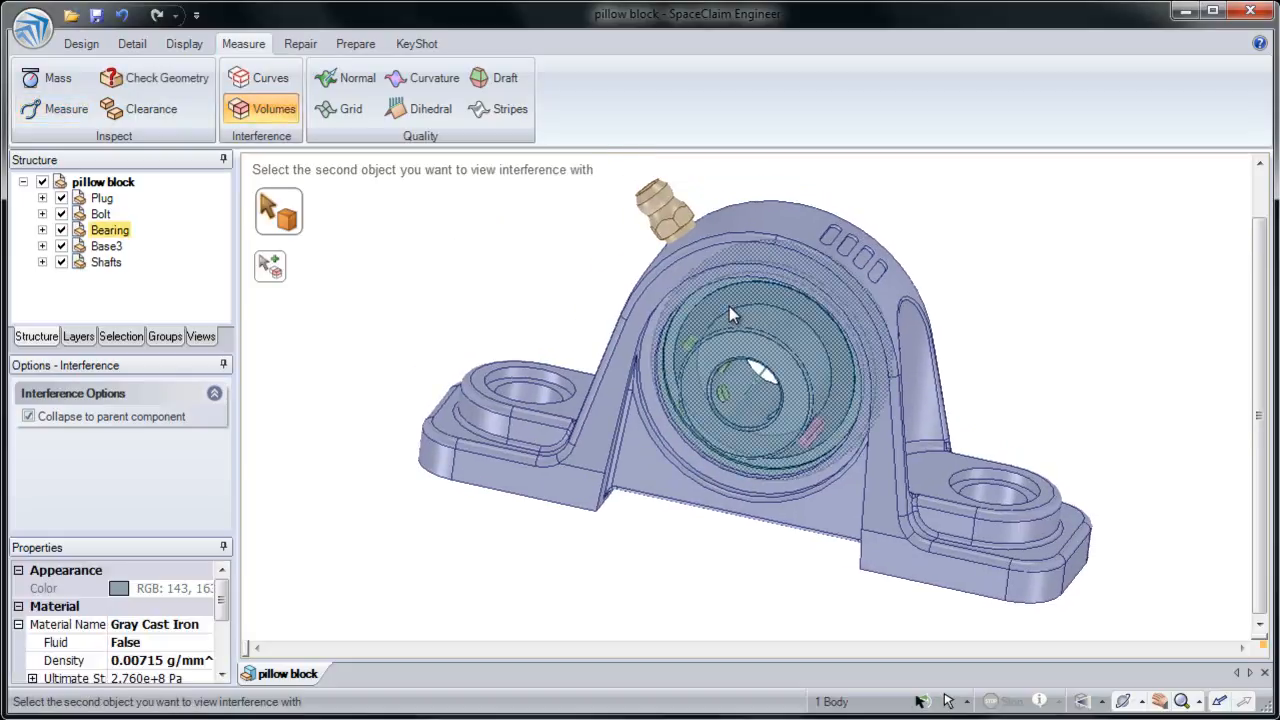
pyautogui.keyDown('ctrl'); pyautogui.click(727, 253); pyautogui.keyUp('ctrl')
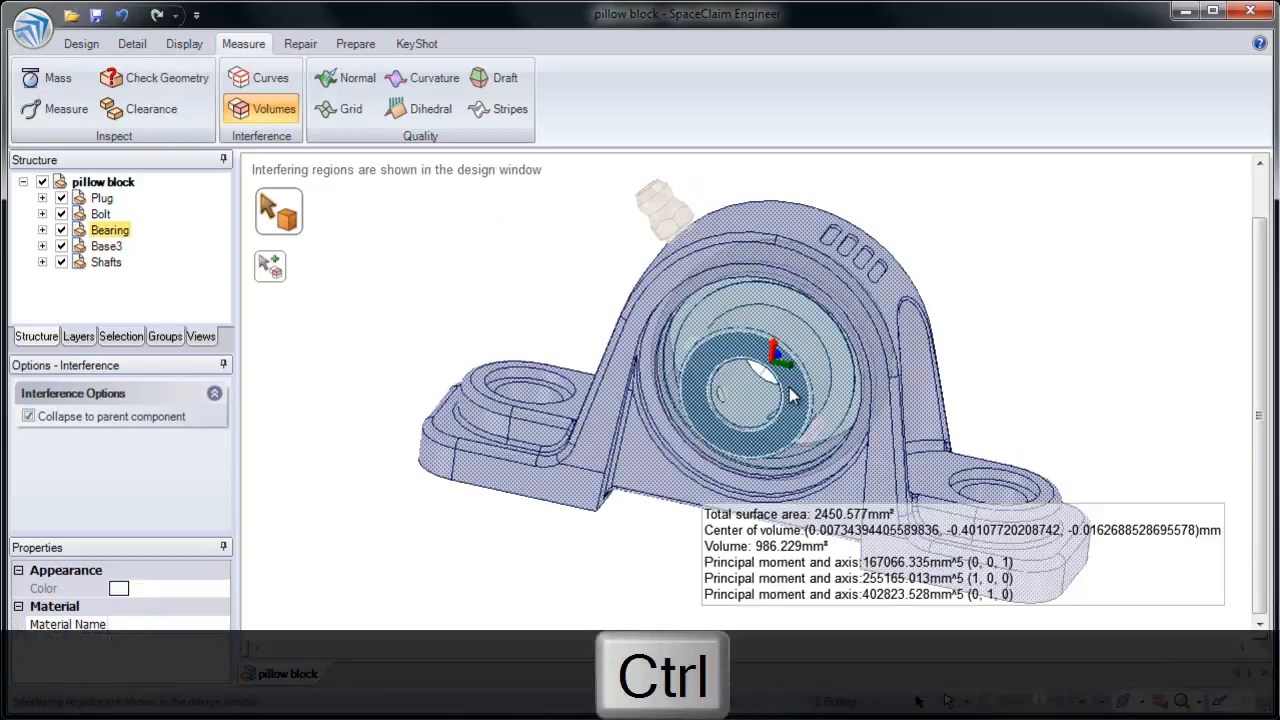
pyautogui.keyDown('ctrl'); pyautogui.moveTo(774, 480); pyautogui.dragTo(734, 443, button='middle'); pyautogui.keyUp('ctrl')
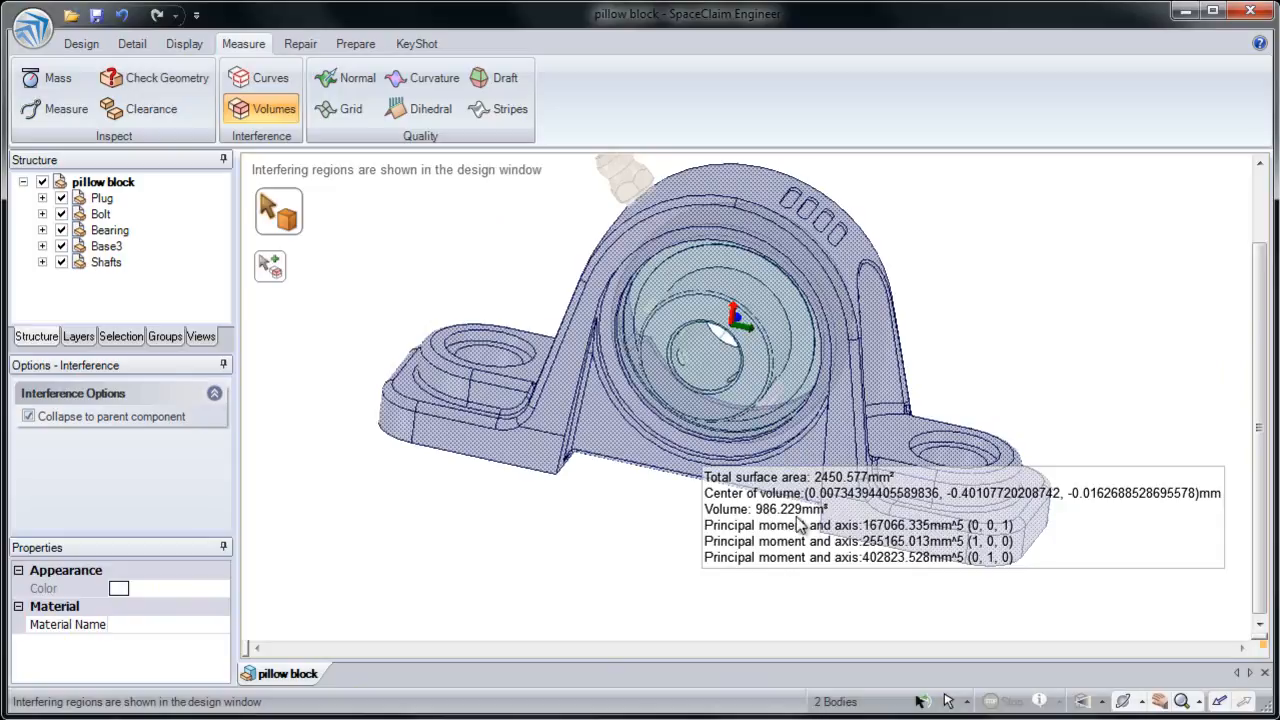
# Add the plug to the volume interference check, then clear the selected bodies.
pyautogui.press('ctrl')
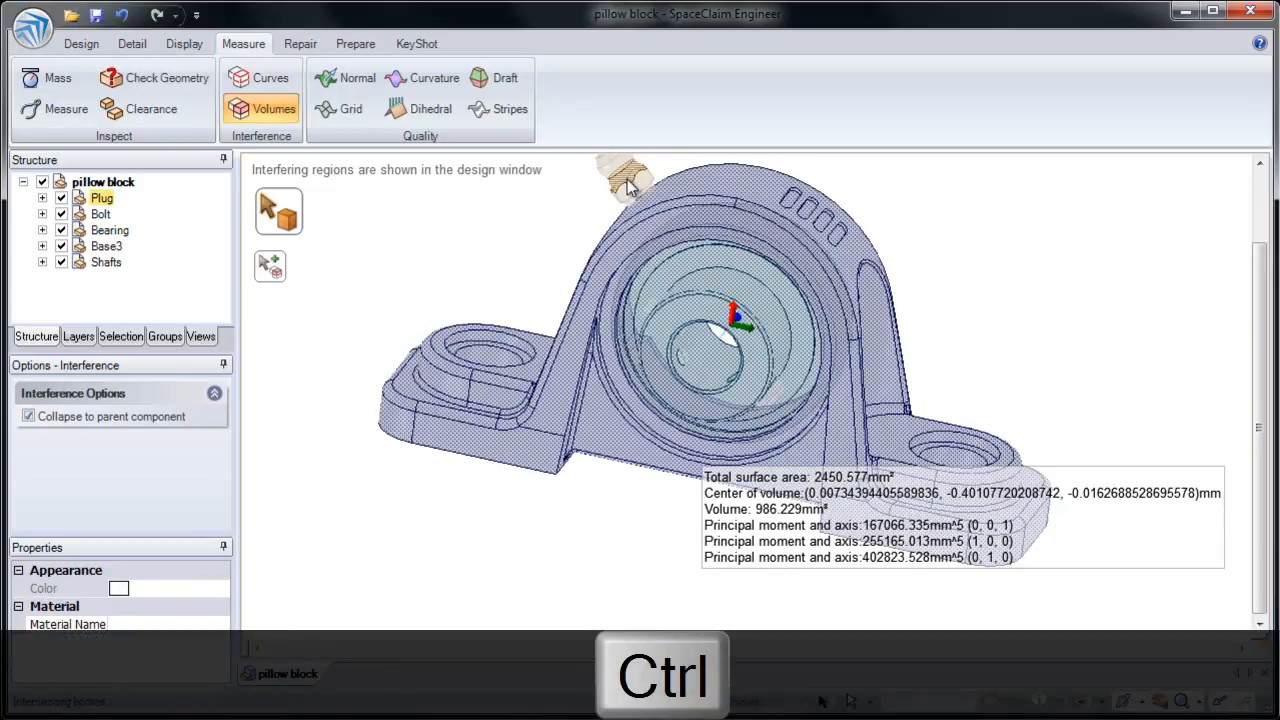
pyautogui.keyDown('ctrl'); pyautogui.click(628, 186); pyautogui.keyUp('ctrl')
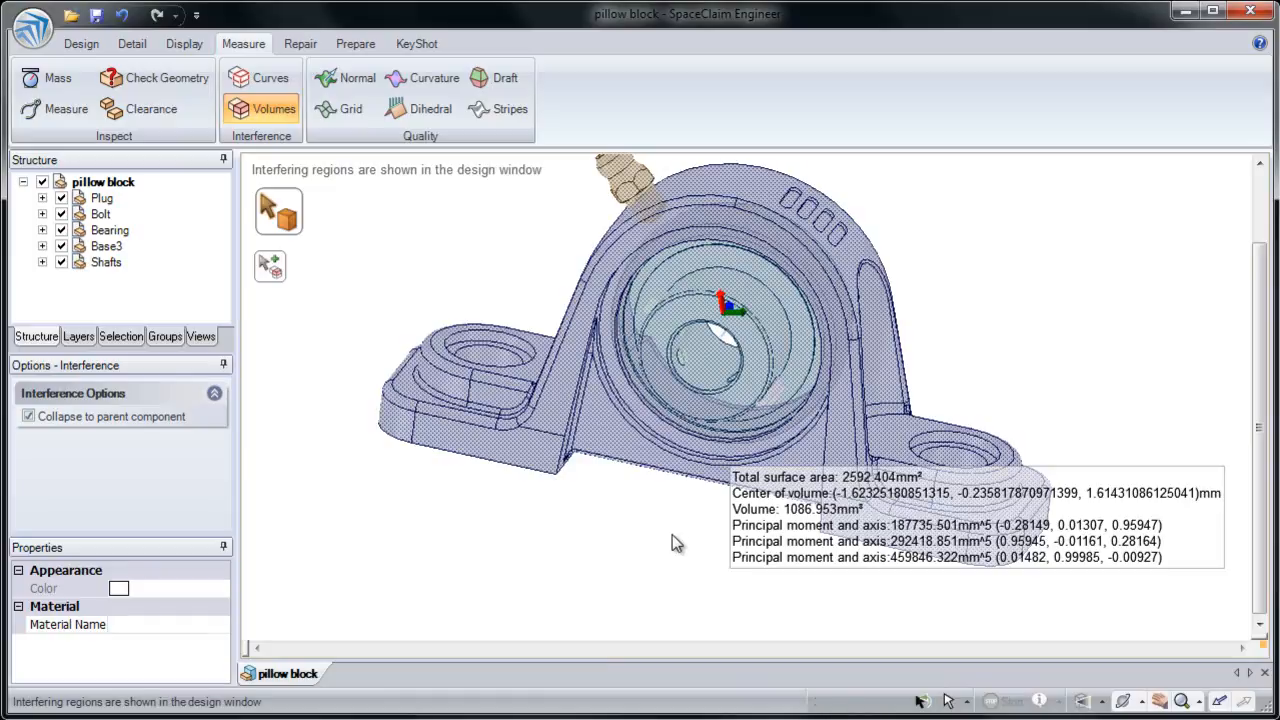
pyautogui.click(672, 534)
pyautogui.keyDown('shift'); pyautogui.moveTo(672, 534); pyautogui.dragTo(672, 519, button='middle'); pyautogui.keyUp('shift')
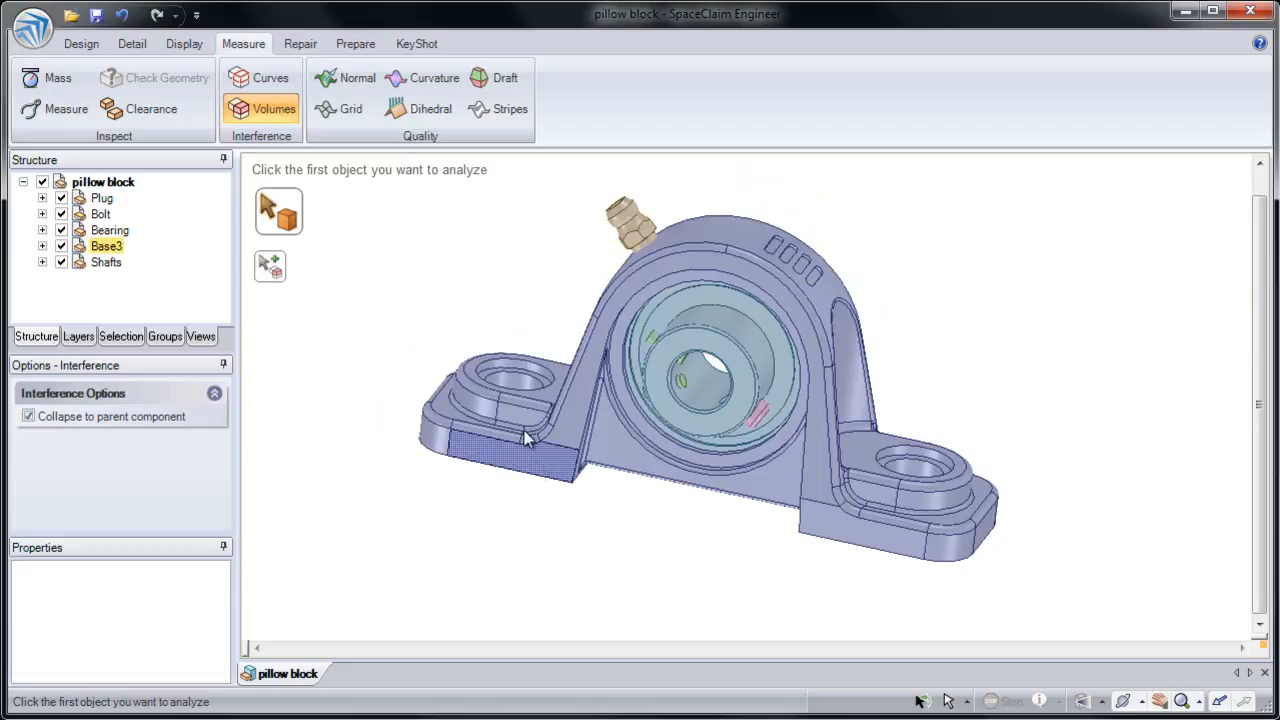
# Find the assembly's interfering regions with the Interference removal tool and inspect them around the plug and bearing.
pyautogui.click(357, 46)
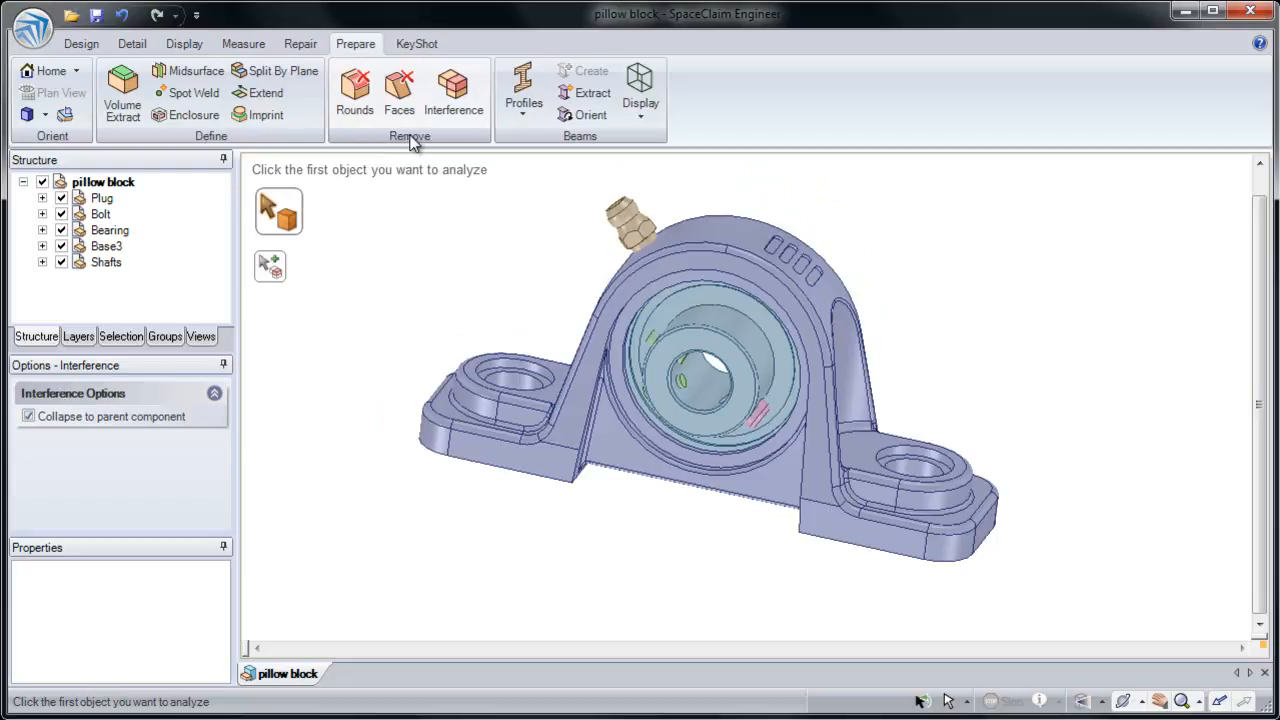
pyautogui.click(465, 108)
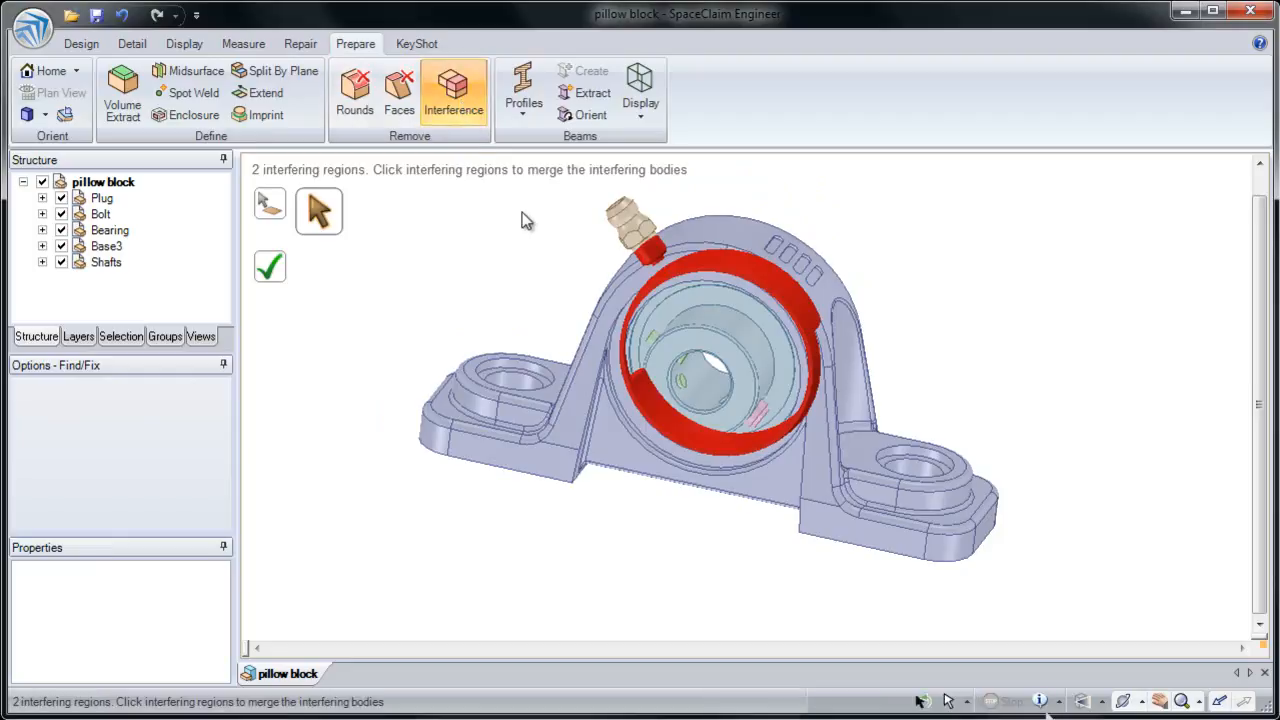
pyautogui.moveTo(554, 234)
pyautogui.mouseDown(button='middle')
pyautogui.moveTo(526, 251)
pyautogui.moveTo(565, 241)
pyautogui.mouseUp(button='middle')
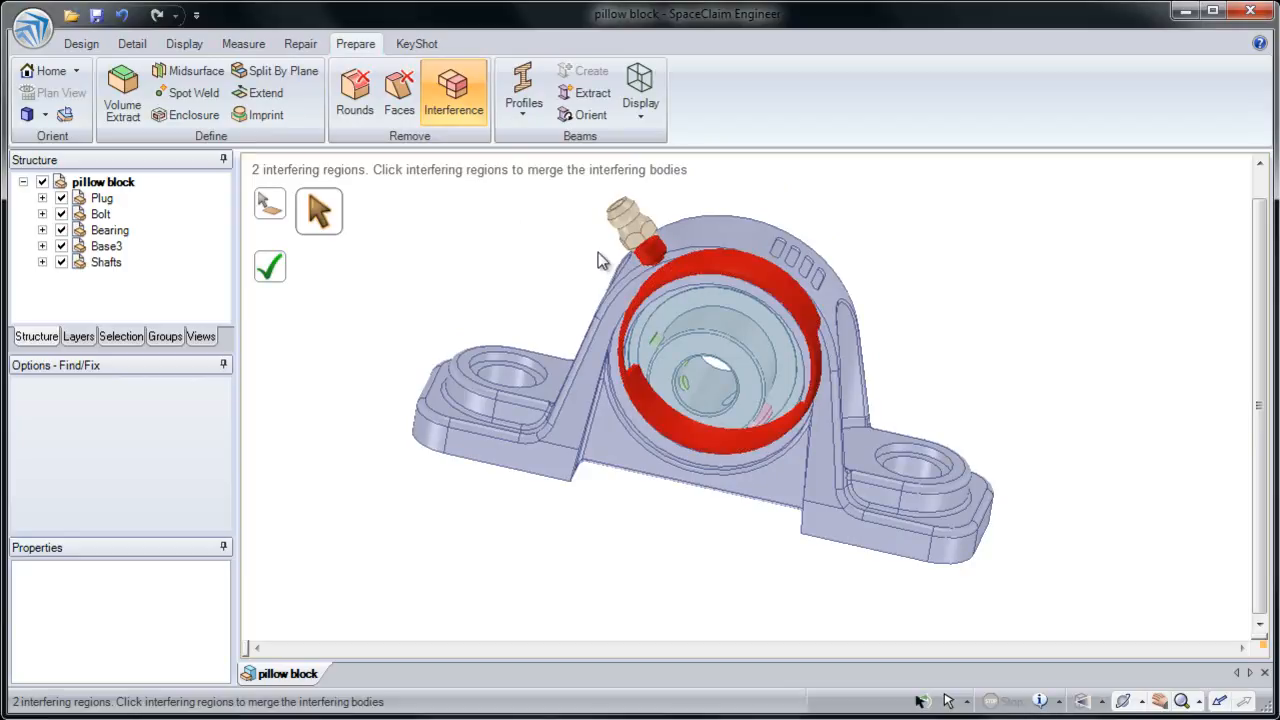
pyautogui.scroll(3, 597, 279)
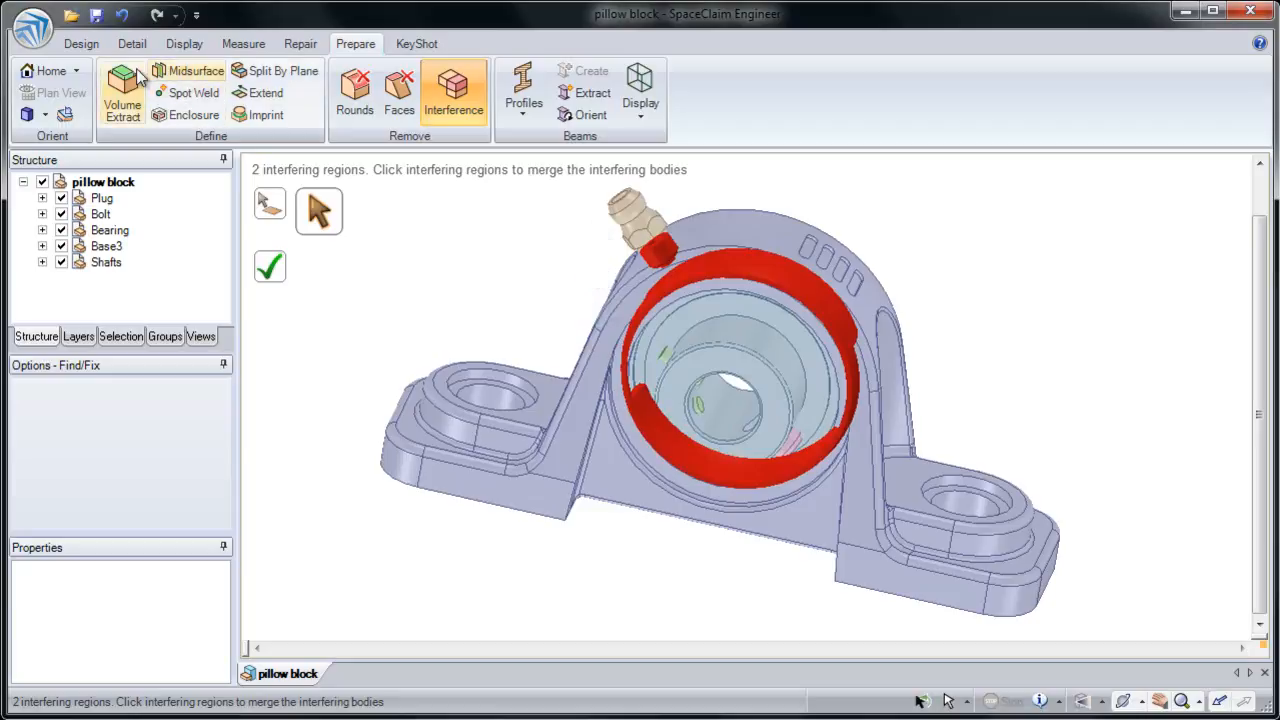
# Section the assembly through the plug's axis and examine where the plug and bearing overlap the base.
pyautogui.click(82, 44)
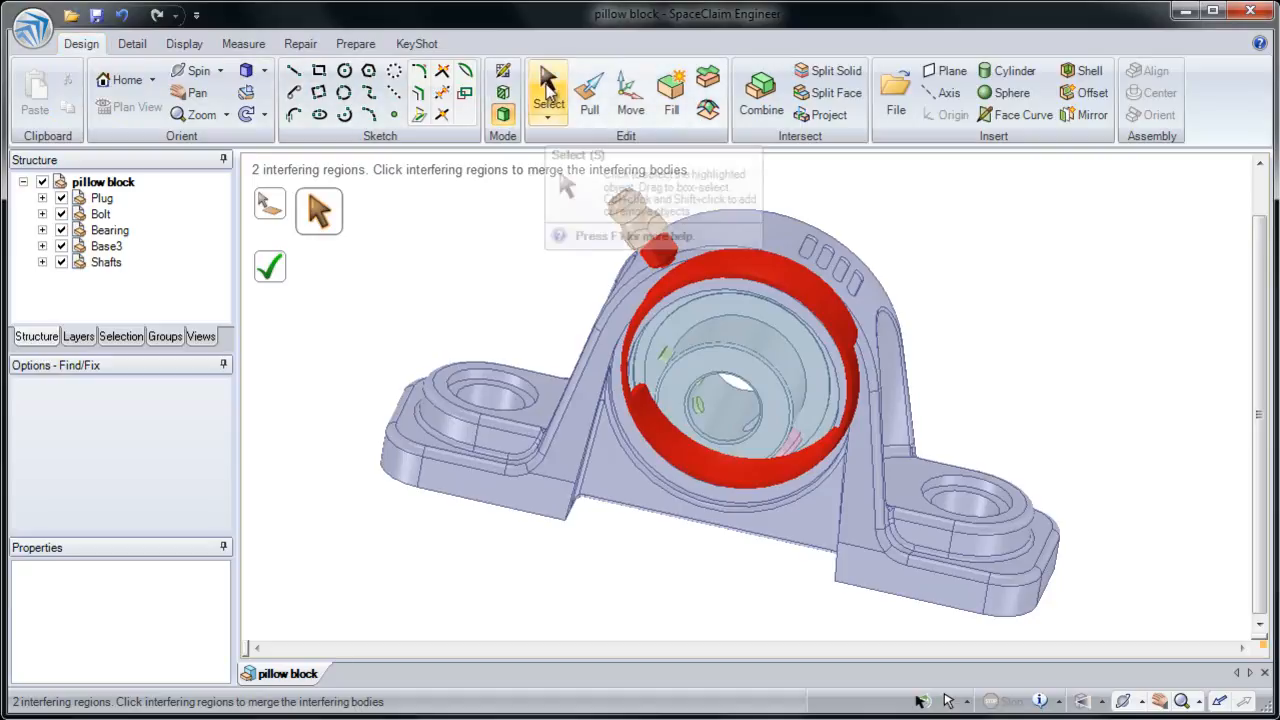
pyautogui.click(548, 88)
pyautogui.moveTo(582, 186); pyautogui.dragTo(615, 203, button='middle')
pyautogui.click(628, 202)
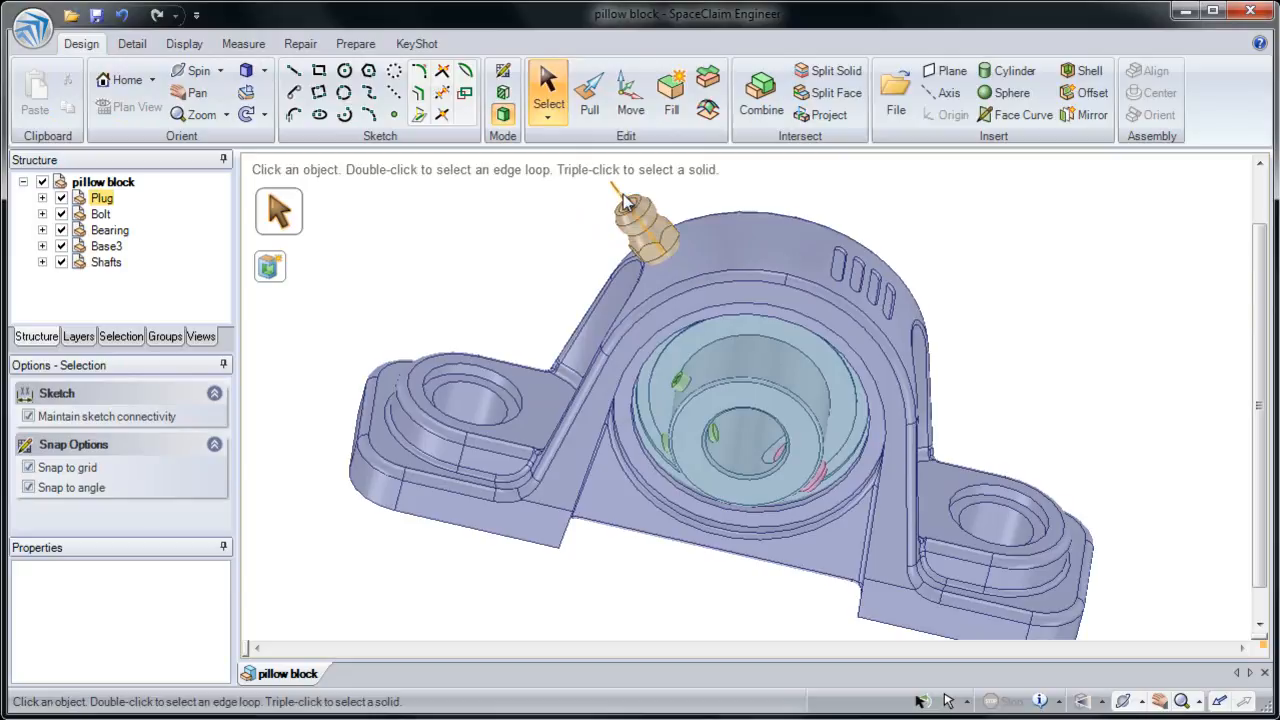
pyautogui.click(626, 202)
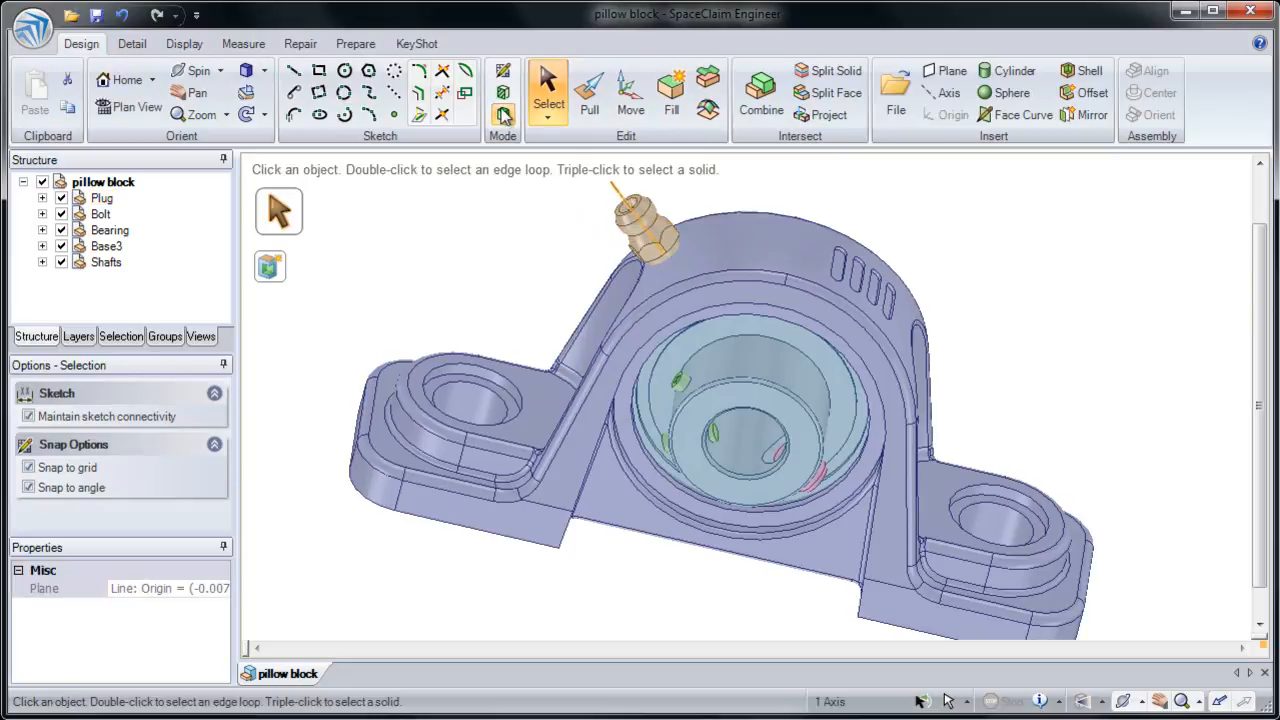
pyautogui.click(503, 92)
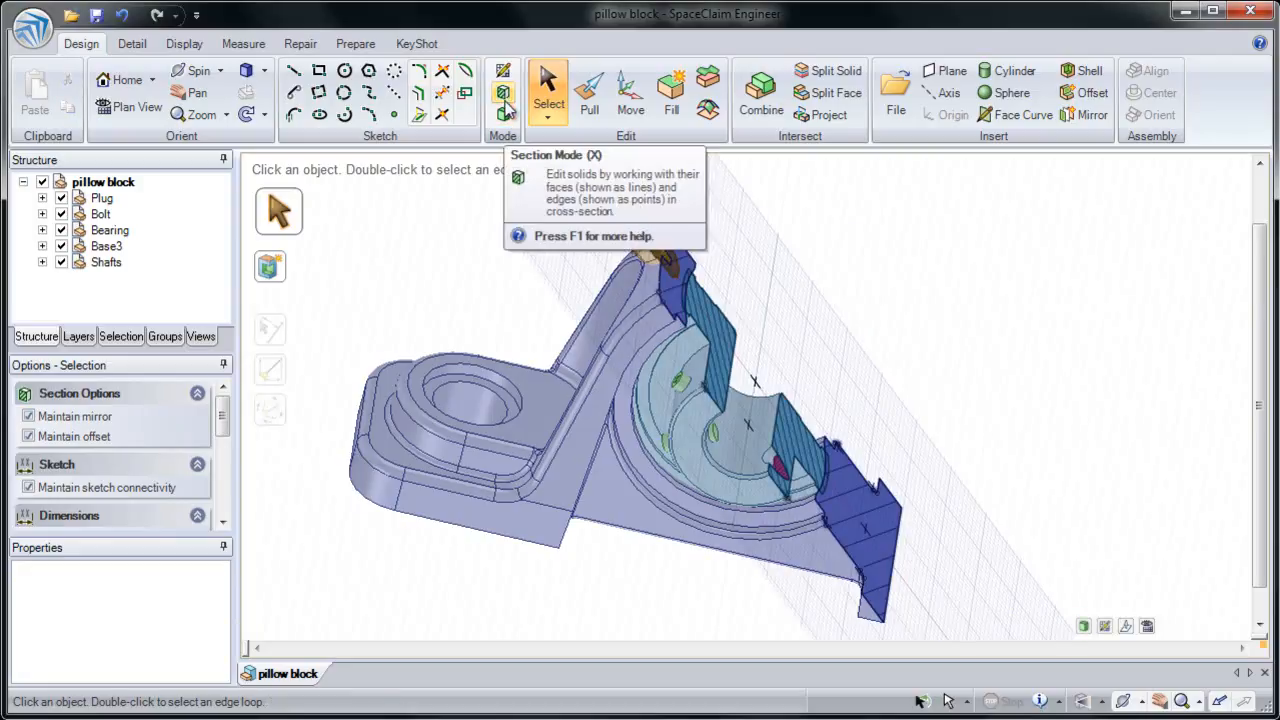
pyautogui.moveTo(605, 207); pyautogui.dragTo(581, 215, button='middle')
pyautogui.keyDown('shift'); pyautogui.moveTo(650, 261); pyautogui.dragTo(592, 300, button='middle'); pyautogui.keyUp('shift')
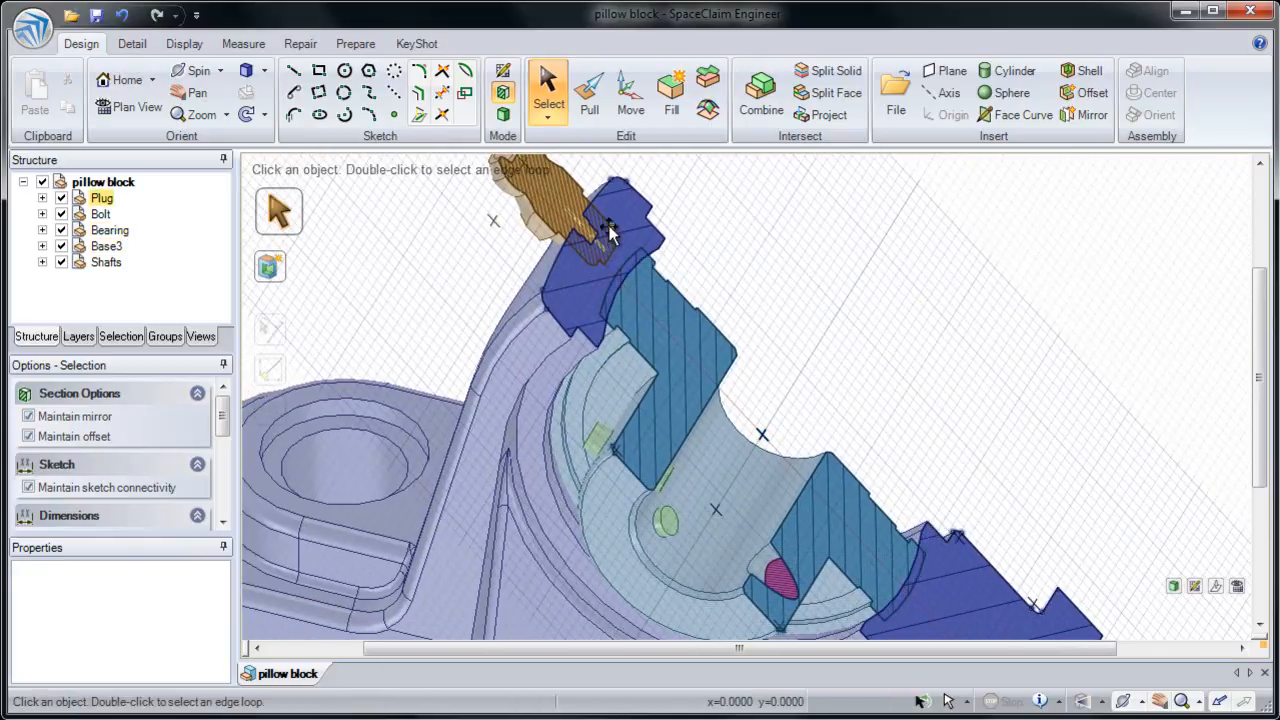
pyautogui.keyDown('shift'); pyautogui.moveTo(610, 232); pyautogui.dragTo(598, 304, button='middle'); pyautogui.keyUp('shift')
pyautogui.keyDown('ctrl'); pyautogui.moveTo(590, 346); pyautogui.dragTo(590, 349, button='middle'); pyautogui.keyUp('ctrl')
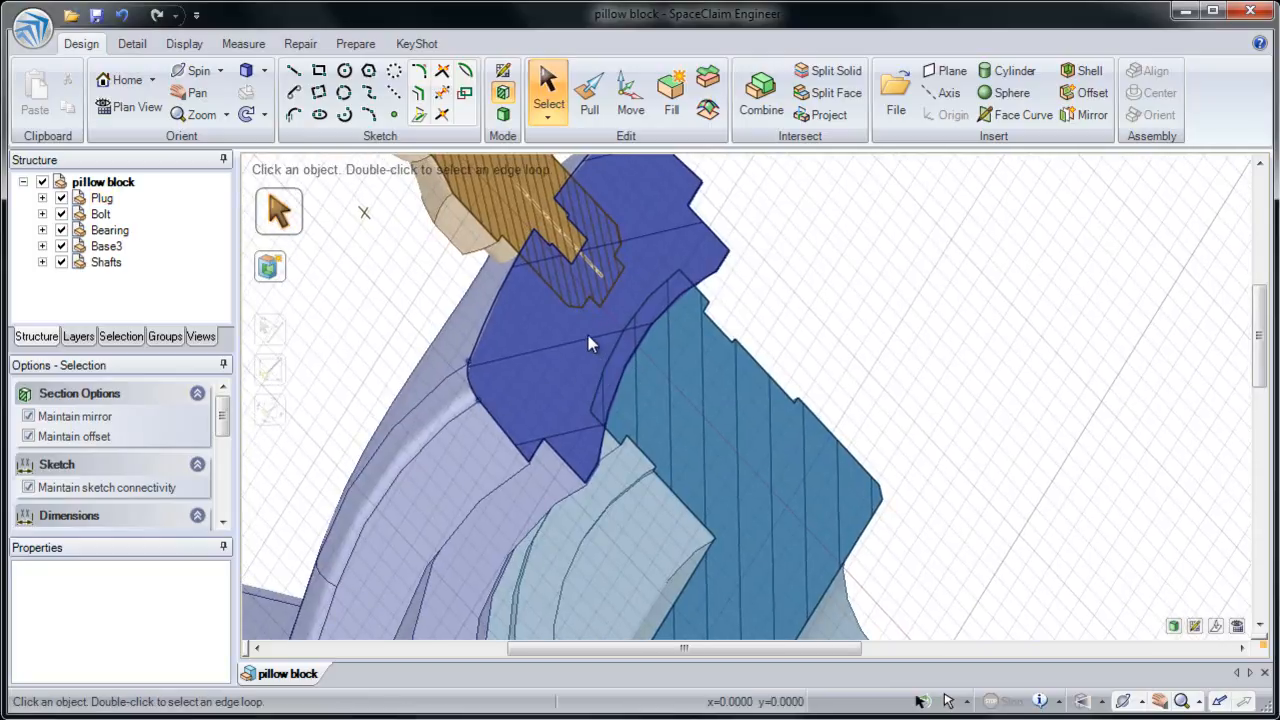
pyautogui.click(615, 346)
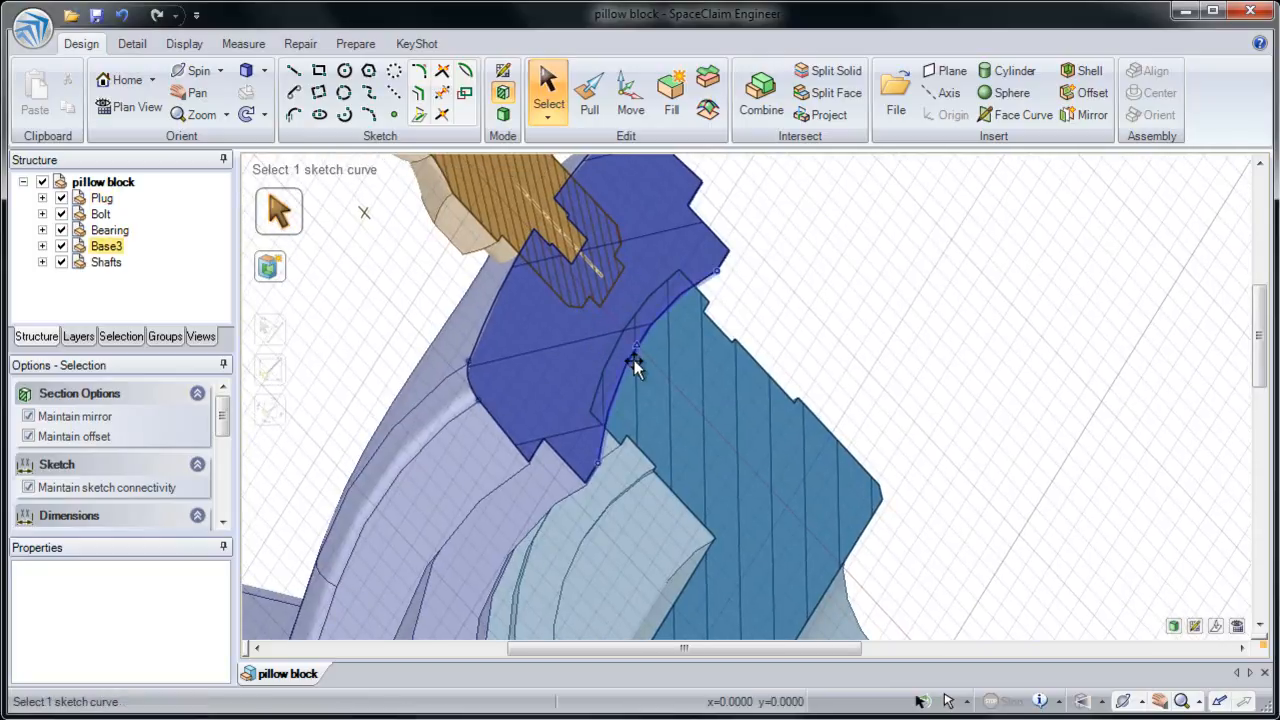
# Remove the interfering region between the plug and the base with the Interference tool.
pyautogui.click(355, 44)
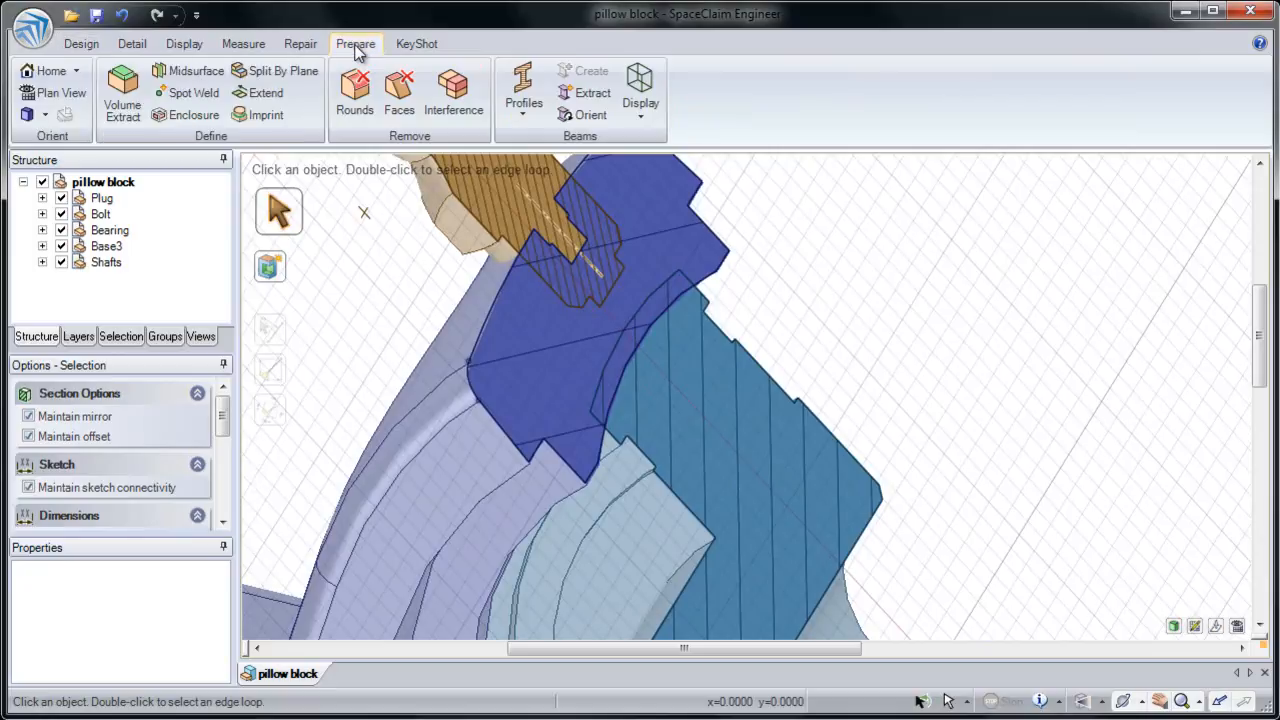
pyautogui.click(458, 92)
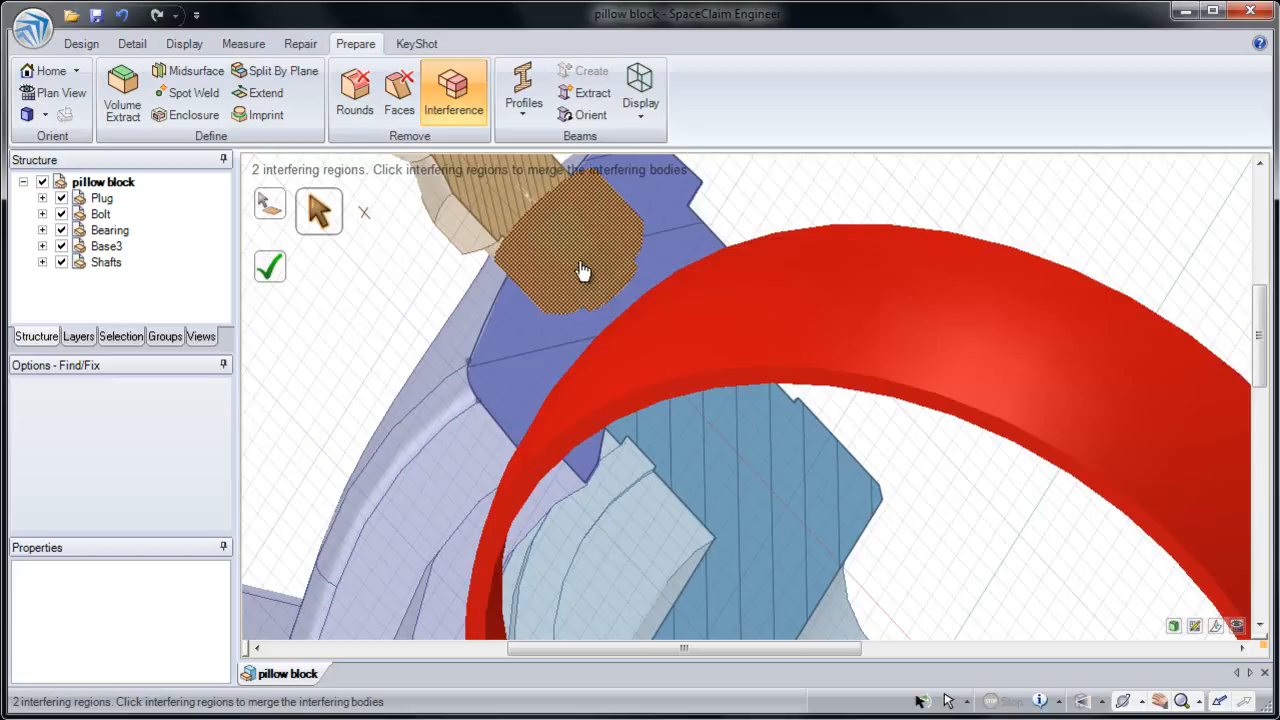
pyautogui.click(582, 272)
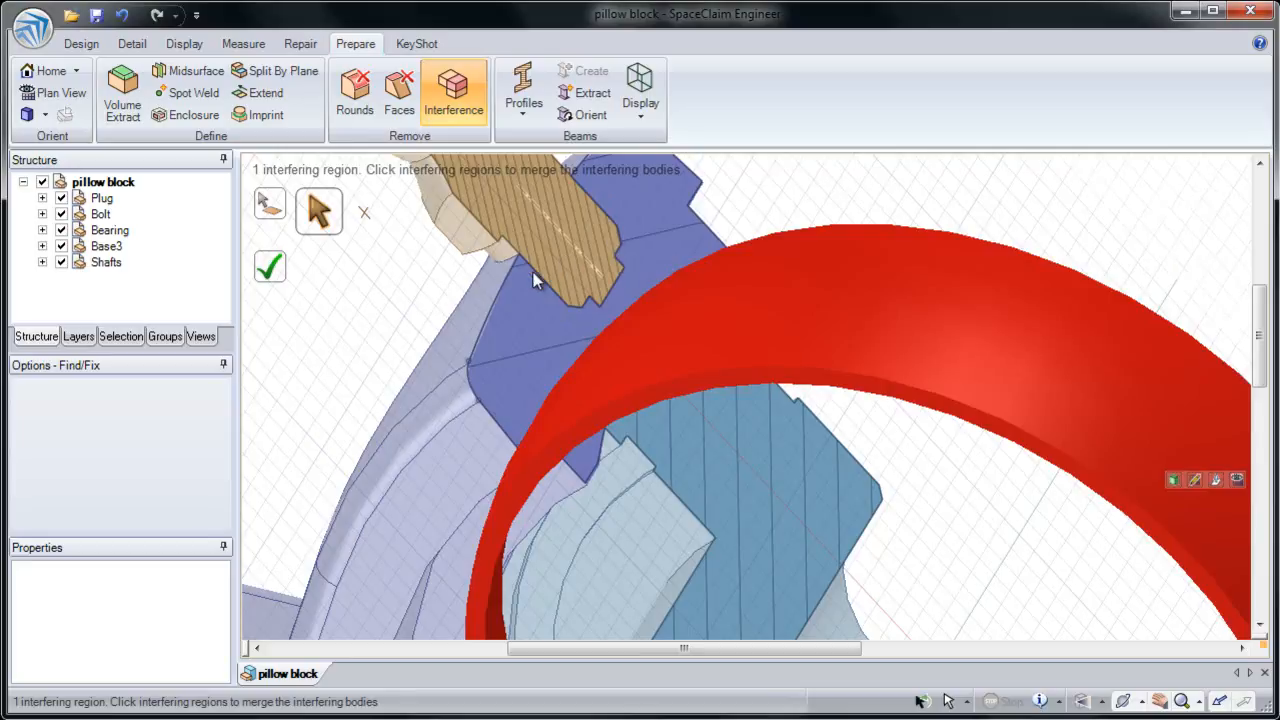
pyautogui.keyDown('shift'); pyautogui.moveTo(532, 254); pyautogui.dragTo(564, 384, button='middle'); pyautogui.keyUp('shift')
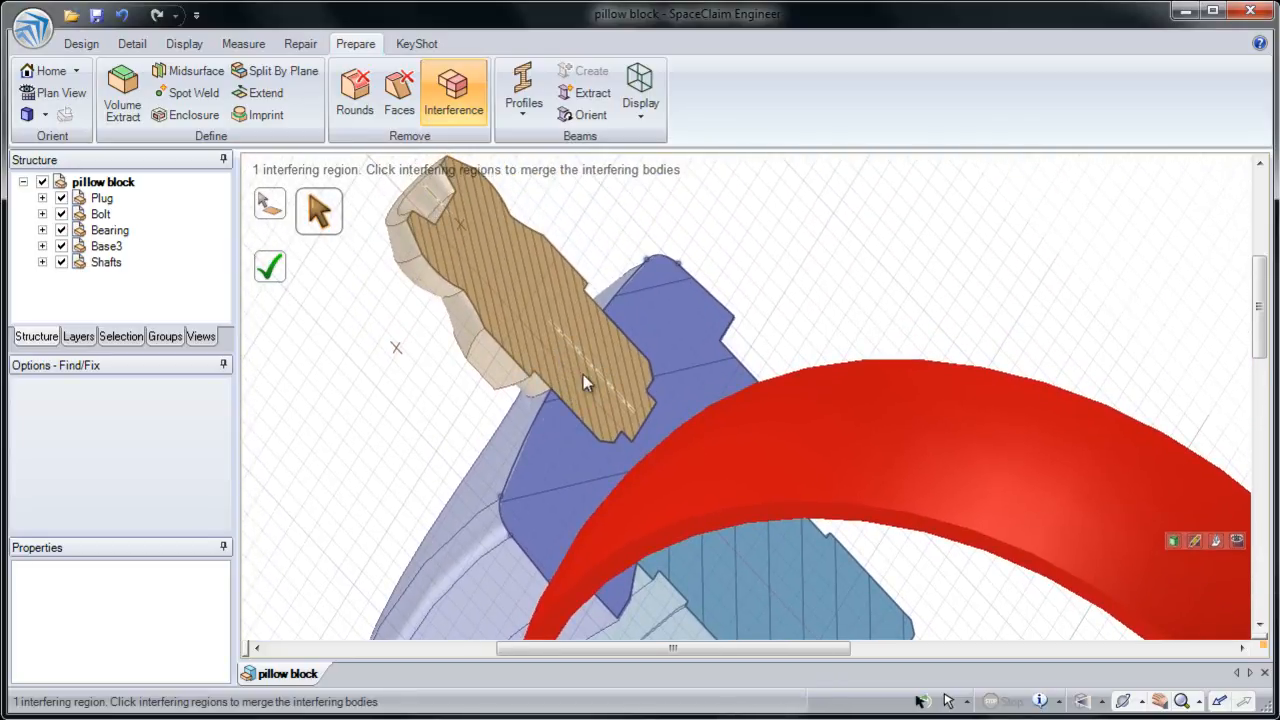
# Try to resolve the interference between the bearing and the base with the Interference tool, then undo that fix.
pyautogui.keyDown('shift'); pyautogui.moveTo(564, 452); pyautogui.dragTo(474, 269, button='middle'); pyautogui.keyUp('shift')
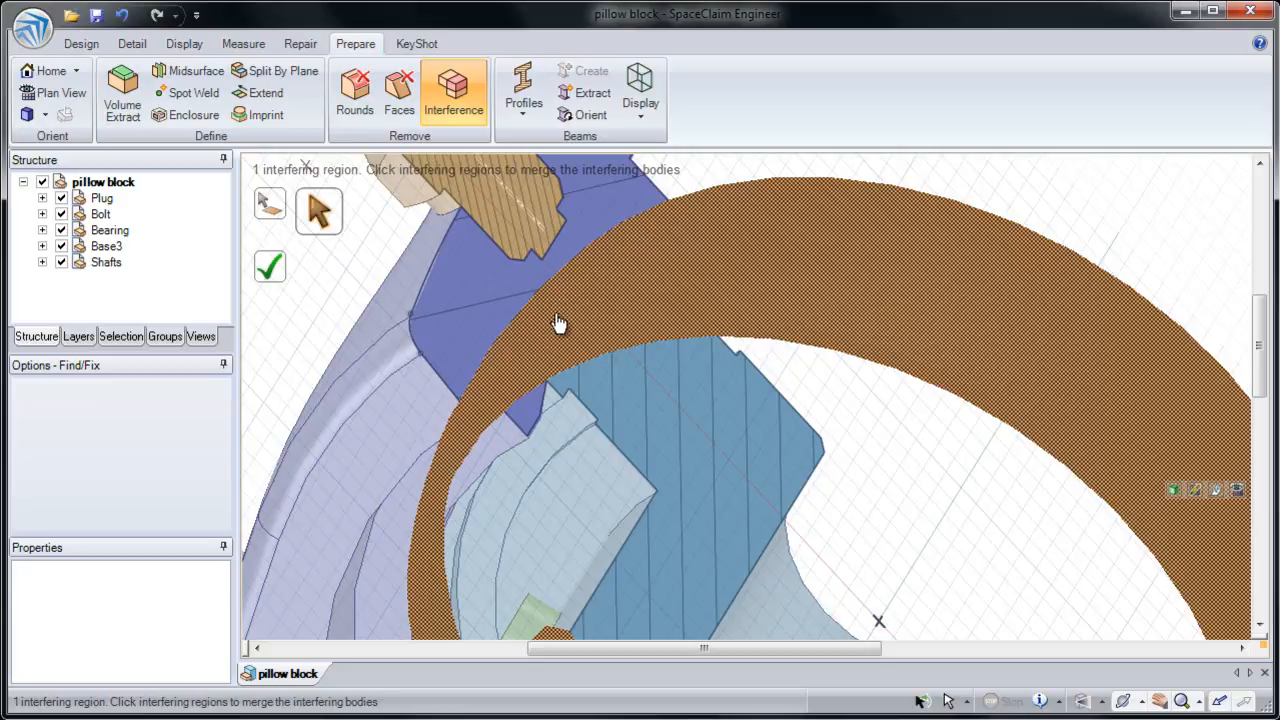
pyautogui.click(558, 323)
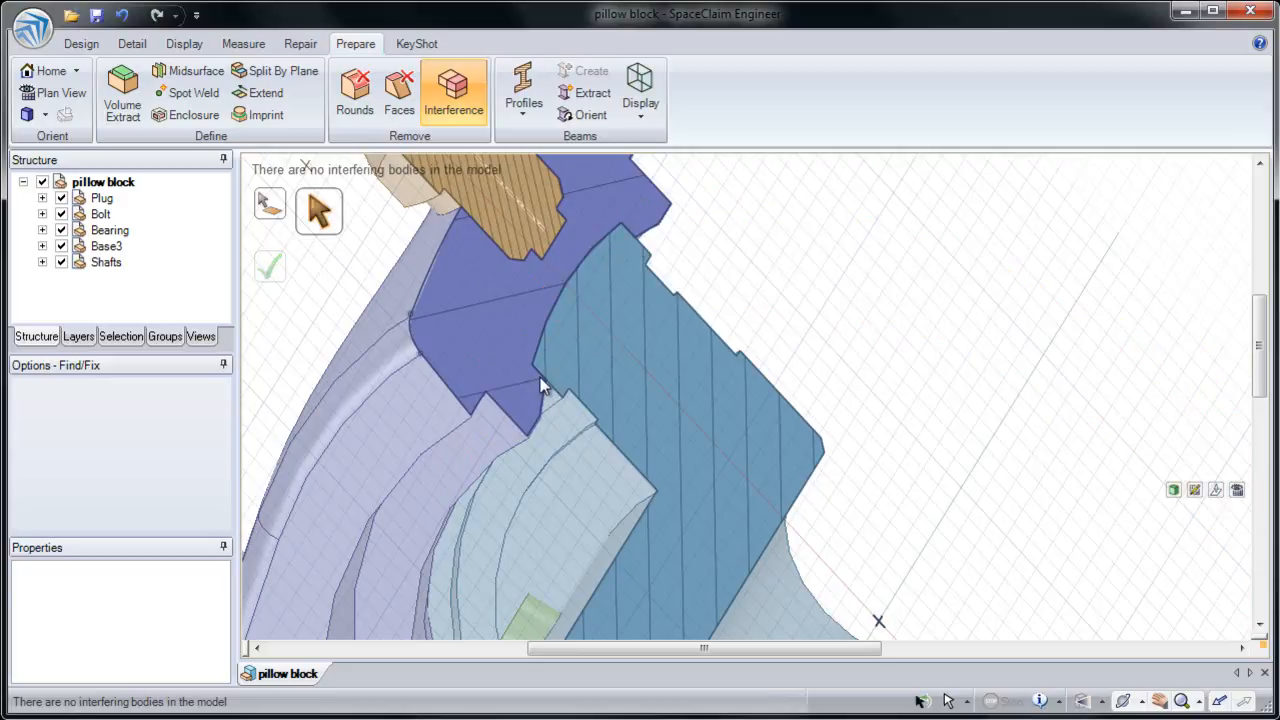
pyautogui.scroll(4, 540, 377)
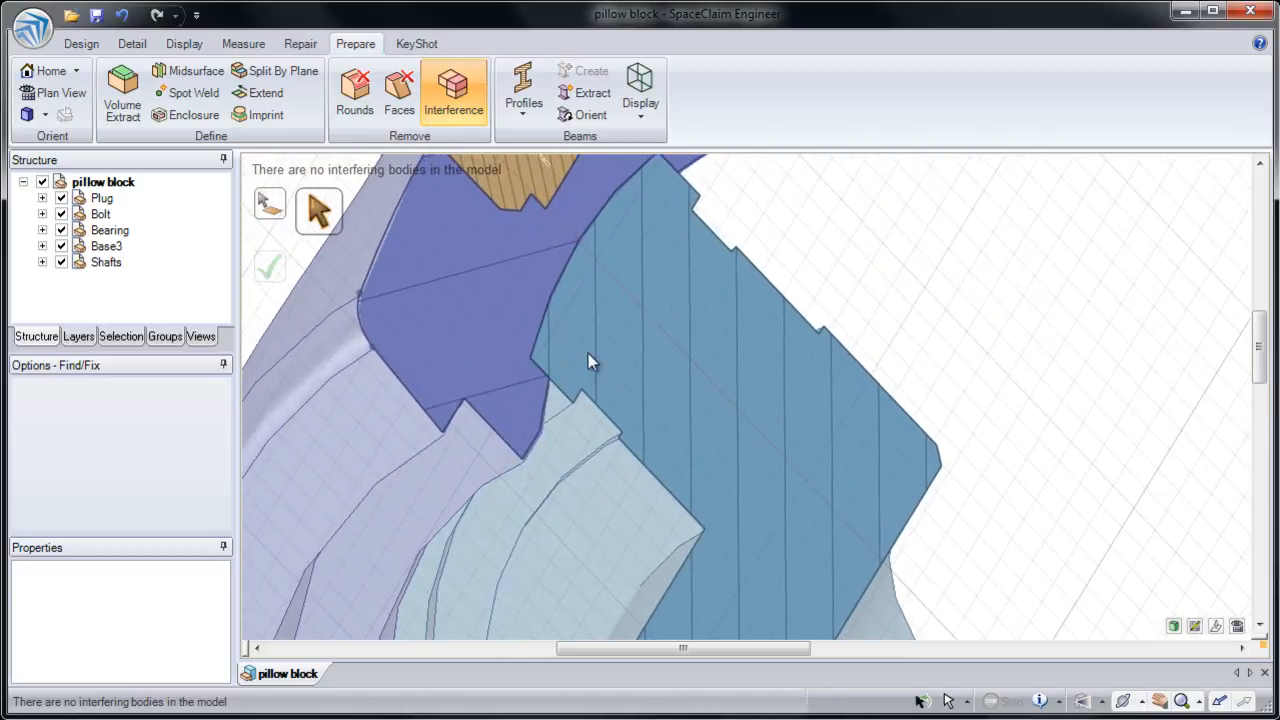
pyautogui.hotkey('ctrl', 'z')
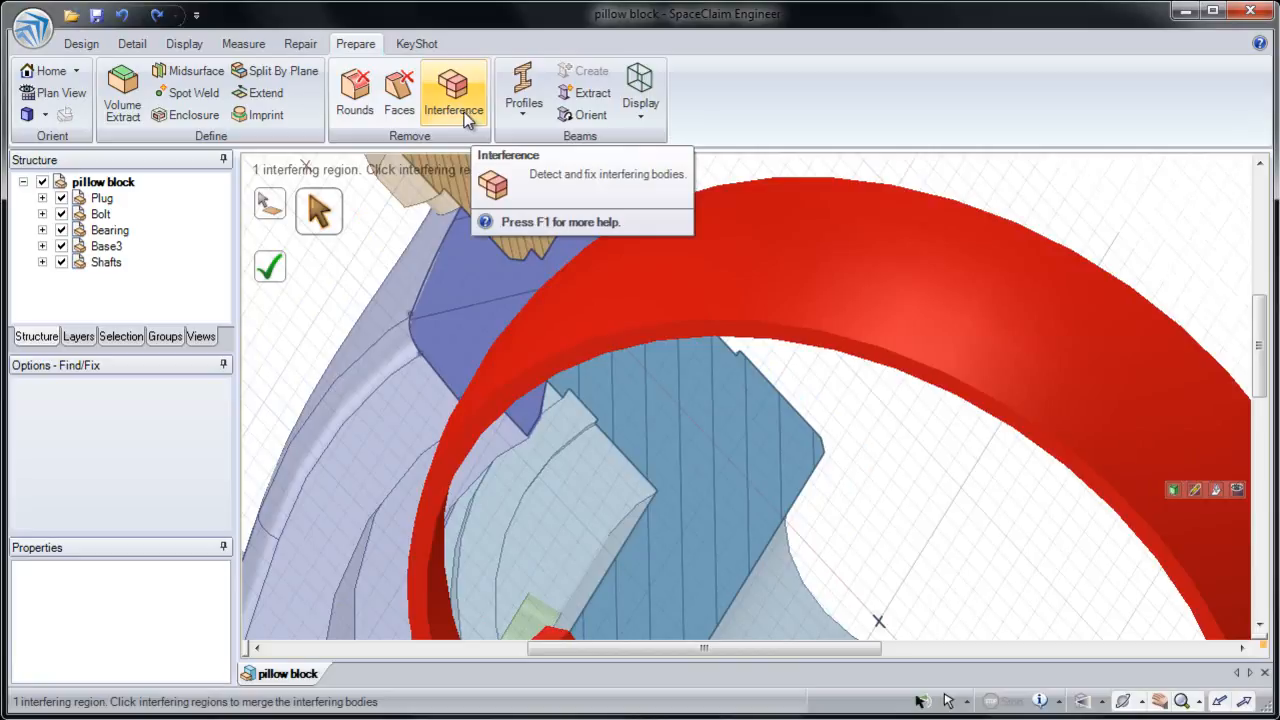
# Pull the bearing's outer spherical face inward, away from the base, to a radius of about 19.5 mm.
pyautogui.click(80, 44)
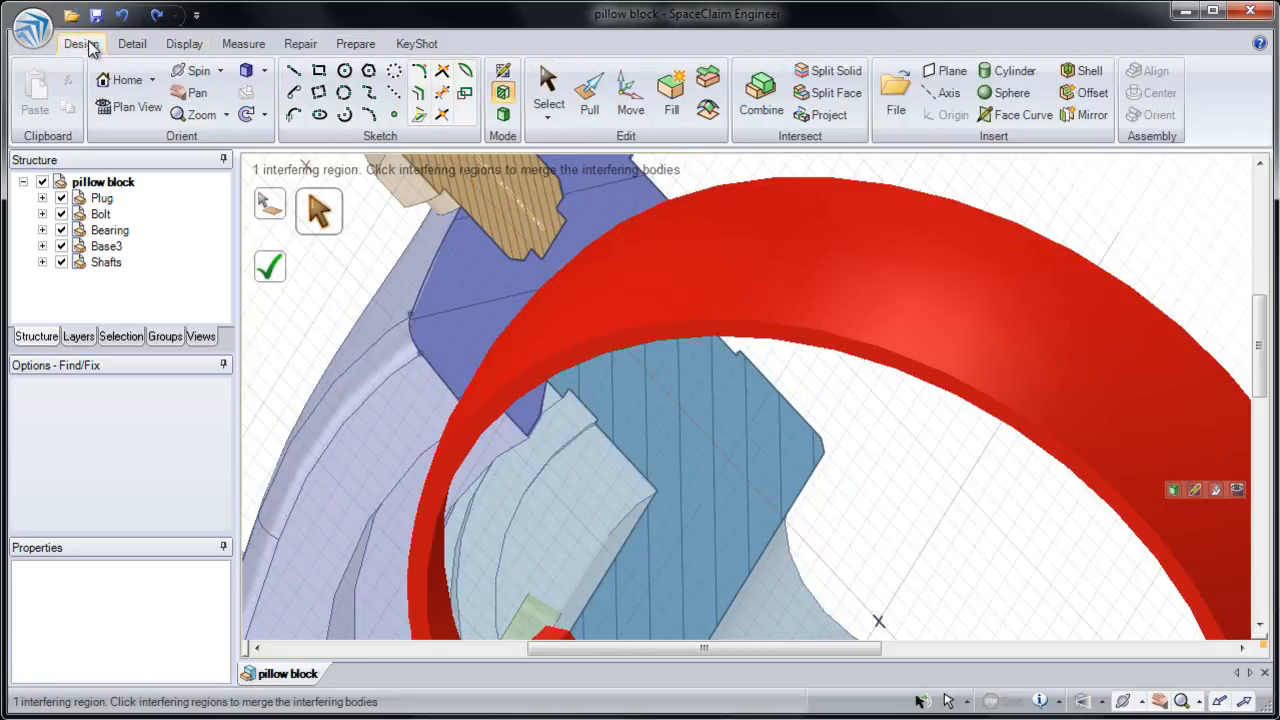
pyautogui.click(592, 106)
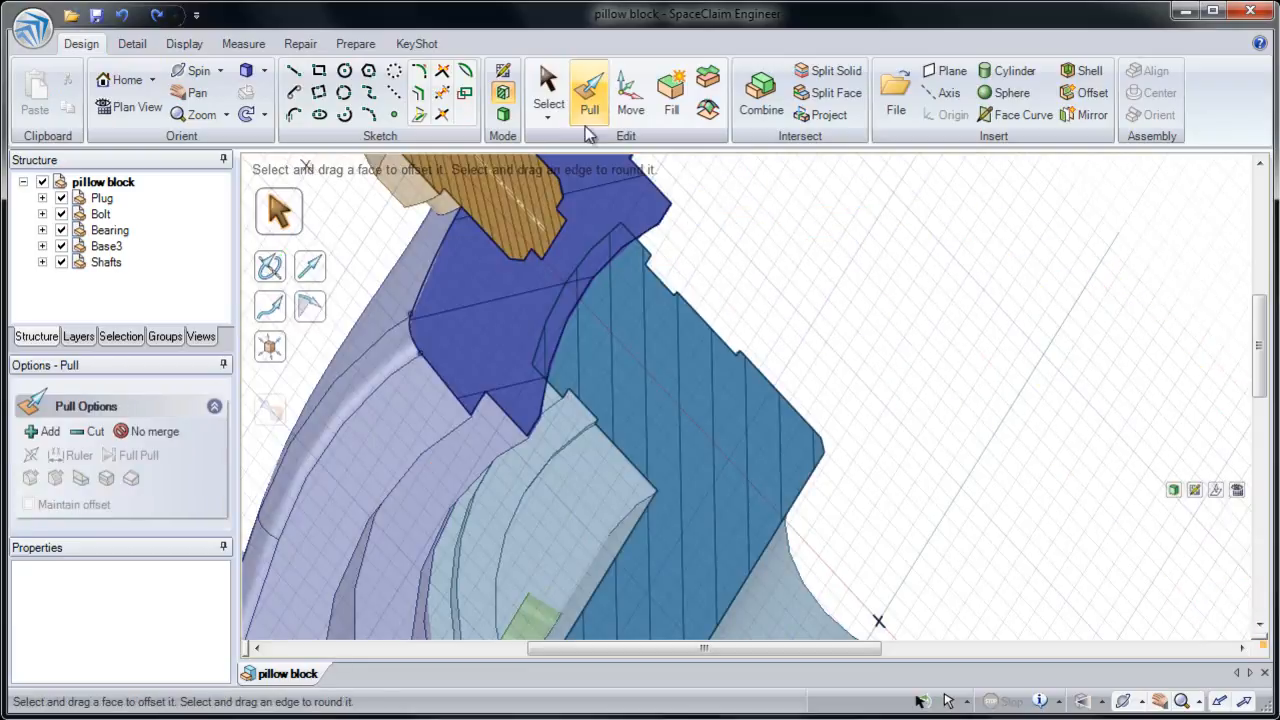
pyautogui.click(598, 250)
pyautogui.moveTo(598, 254); pyautogui.dragTo(665, 320)
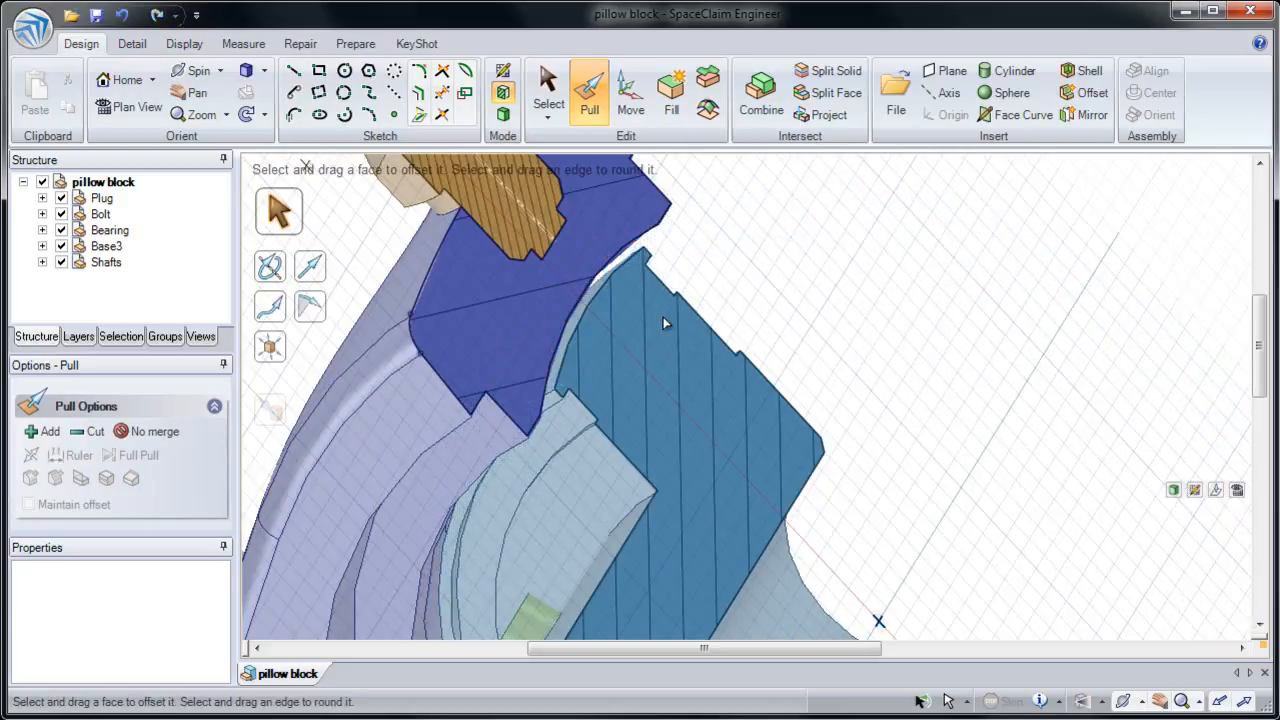
# Pull the bearing's outer spherical face up to the mating spherical face of the base.
pyautogui.click(623, 277)
pyautogui.click(618, 262)
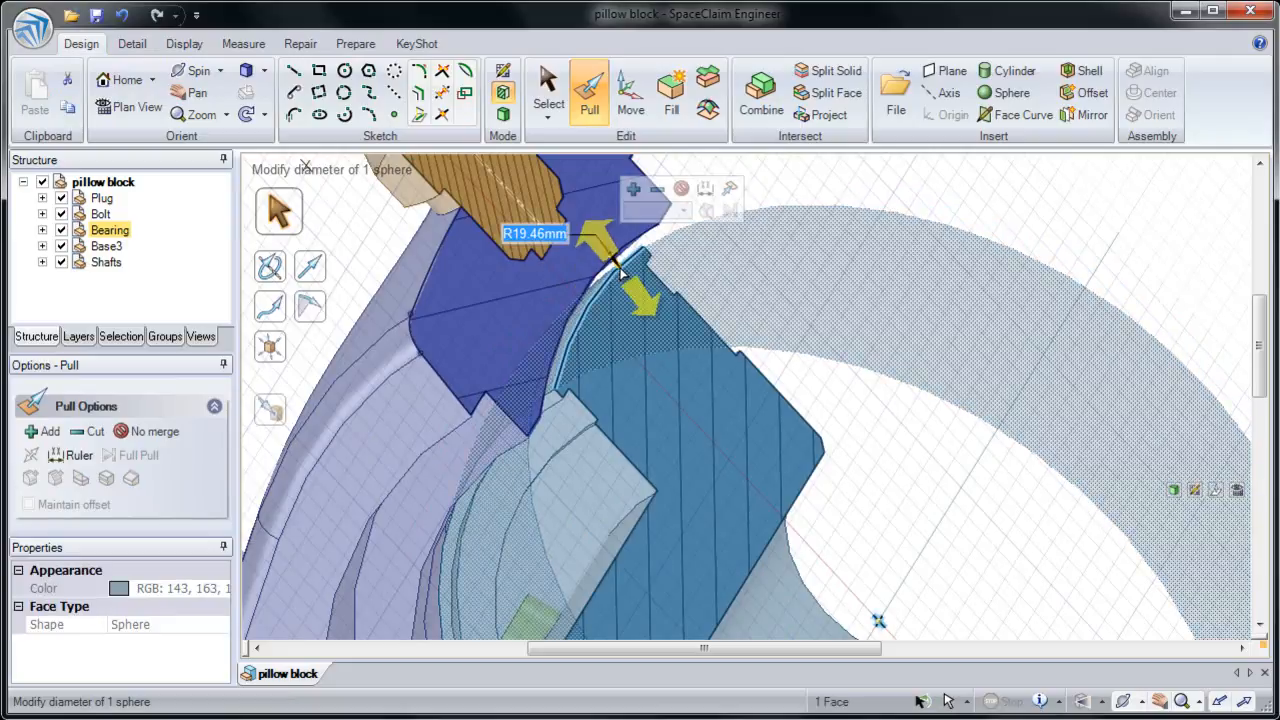
pyautogui.click(275, 415)
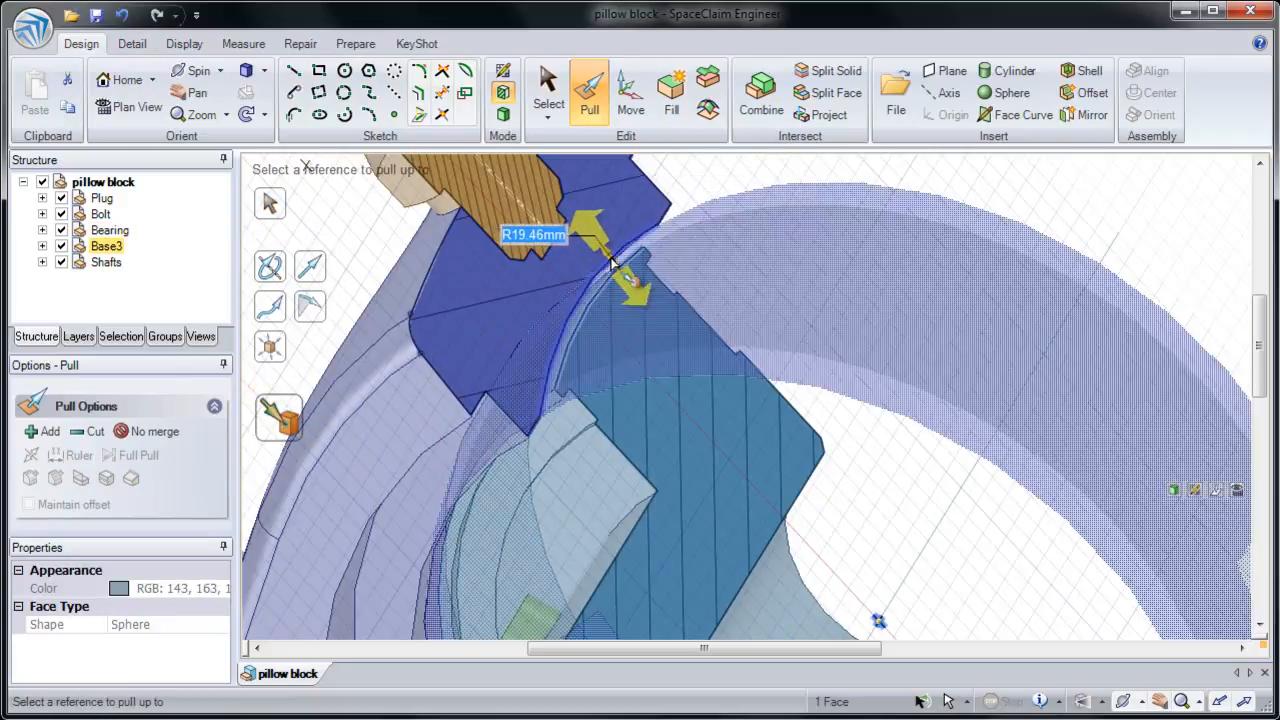
pyautogui.click(611, 263)
pyautogui.click(849, 252)
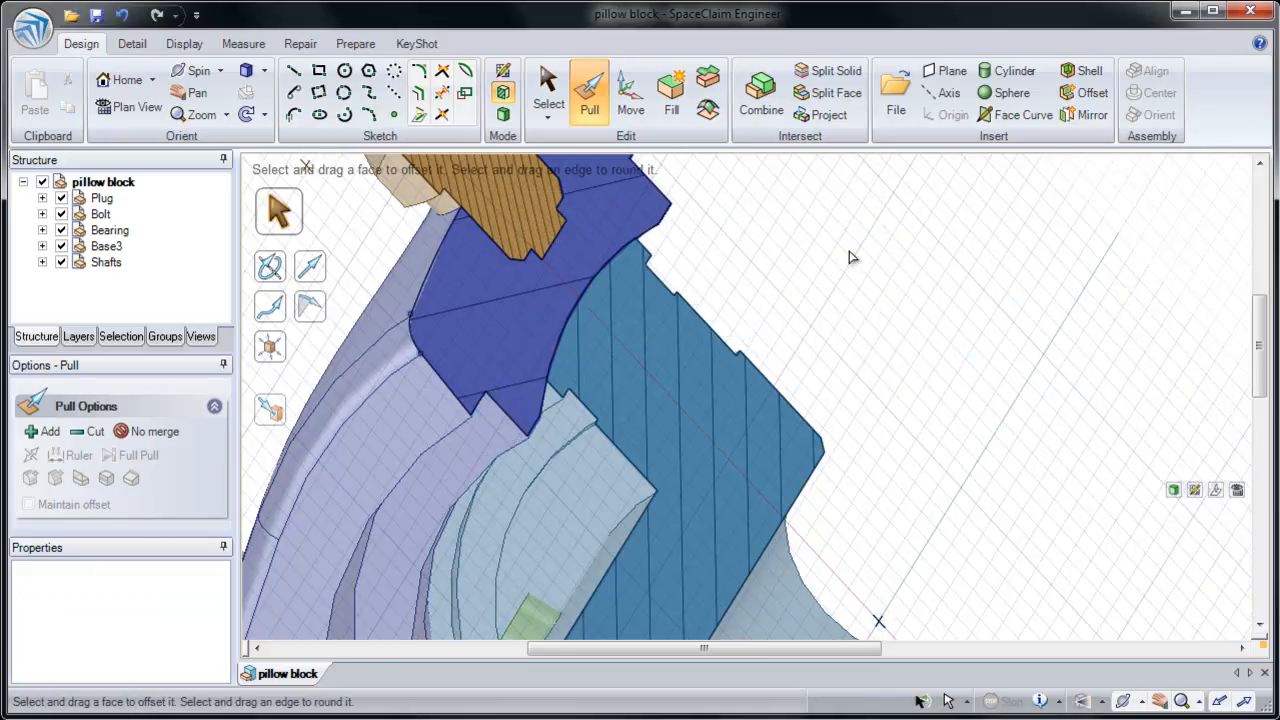
pyautogui.keyDown('shift'); pyautogui.moveTo(857, 312); pyautogui.dragTo(853, 230, button='middle'); pyautogui.keyUp('shift')
pyautogui.keyDown('ctrl'); pyautogui.moveTo(885, 242); pyautogui.dragTo(875, 266, button='middle'); pyautogui.keyUp('ctrl')
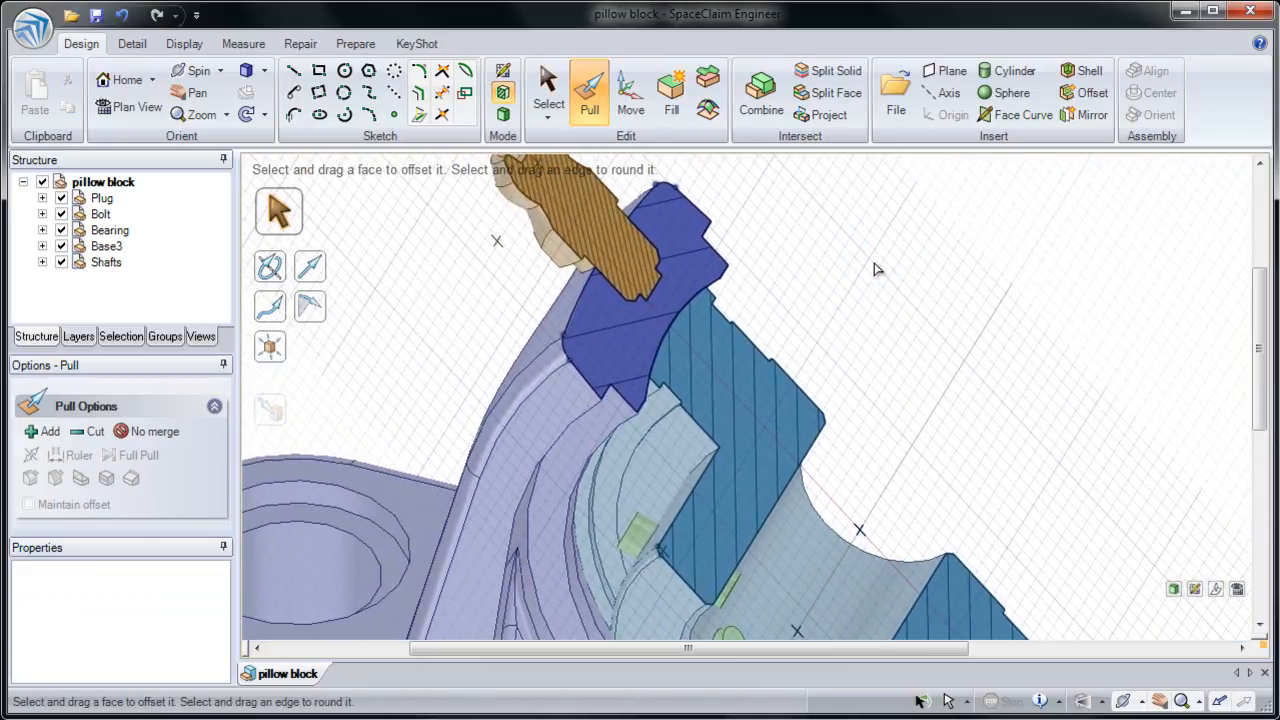